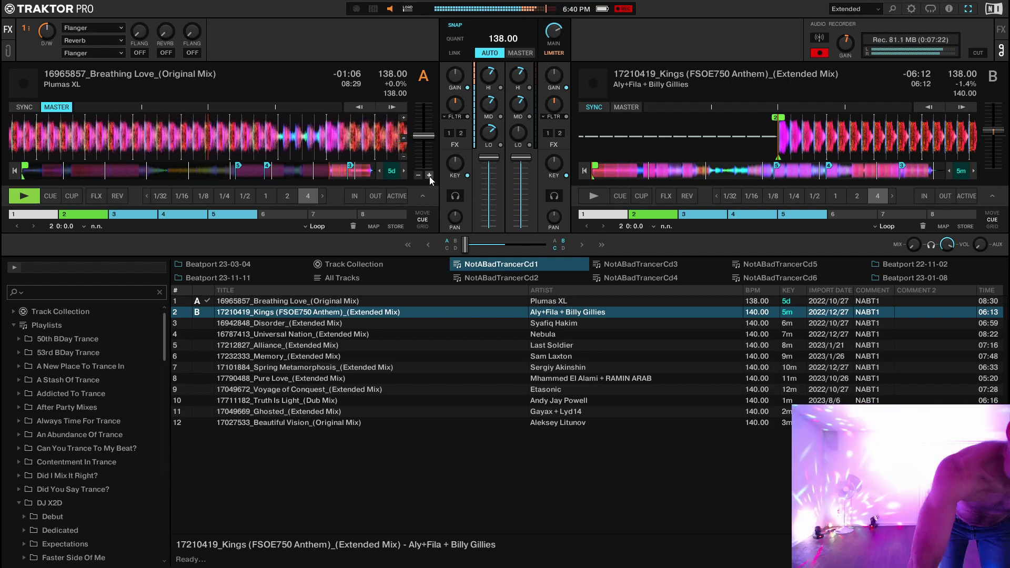
# Raise the tempo of the playing track on deck A in small increments to 139.03 BPM.
pyautogui.click(430, 175)
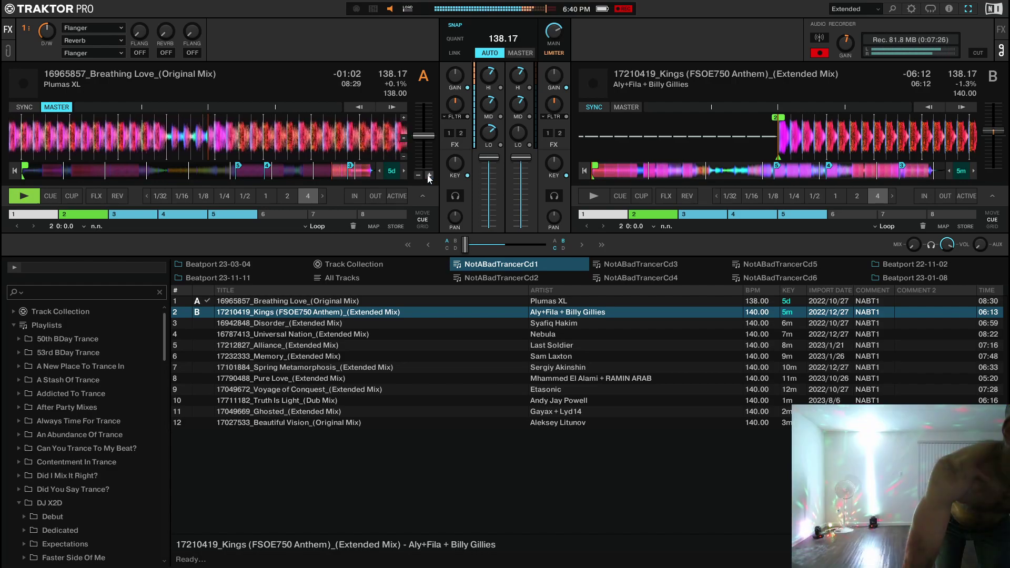
pyautogui.click(430, 176)
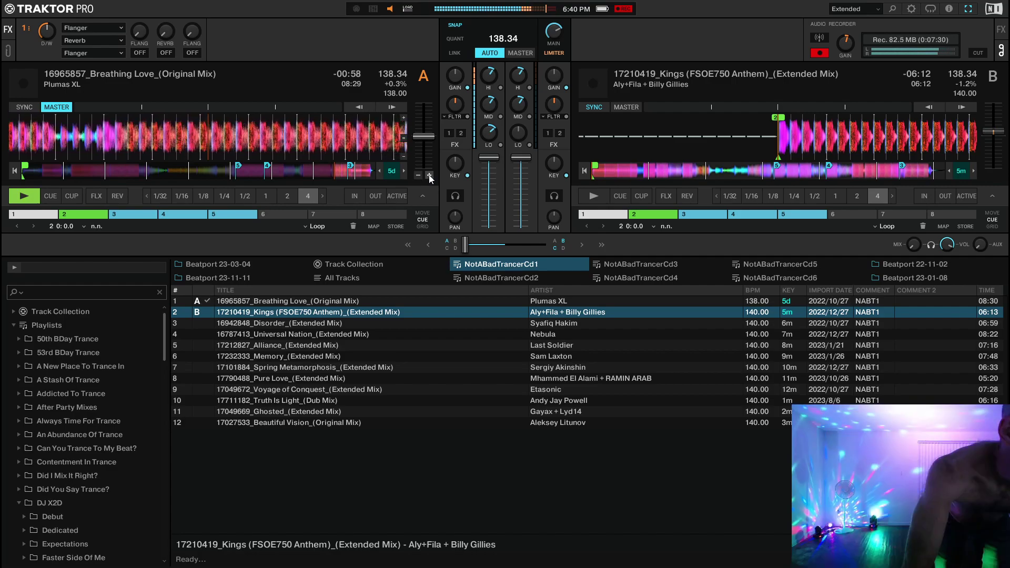
pyautogui.click(429, 176)
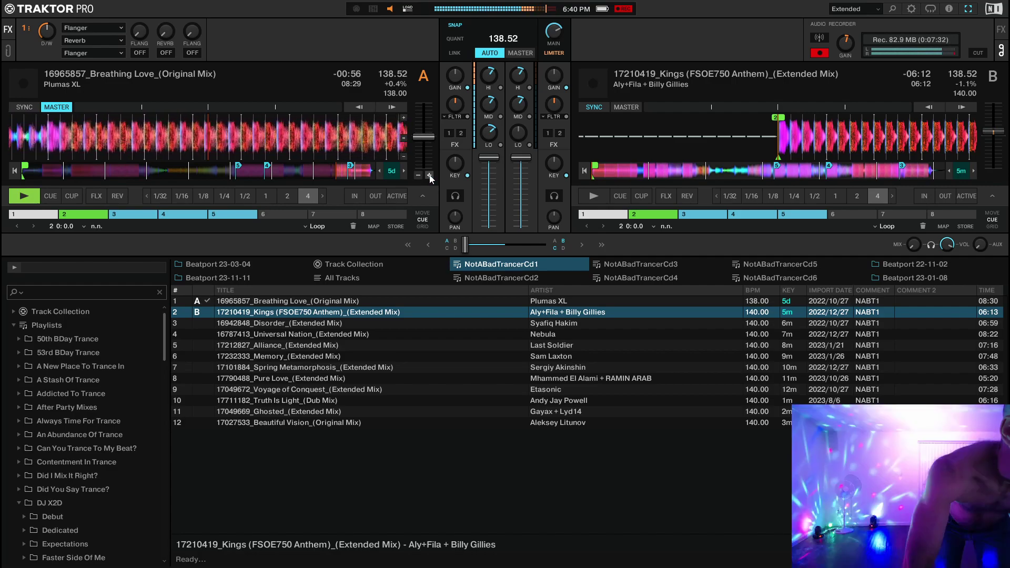
pyautogui.click(430, 175)
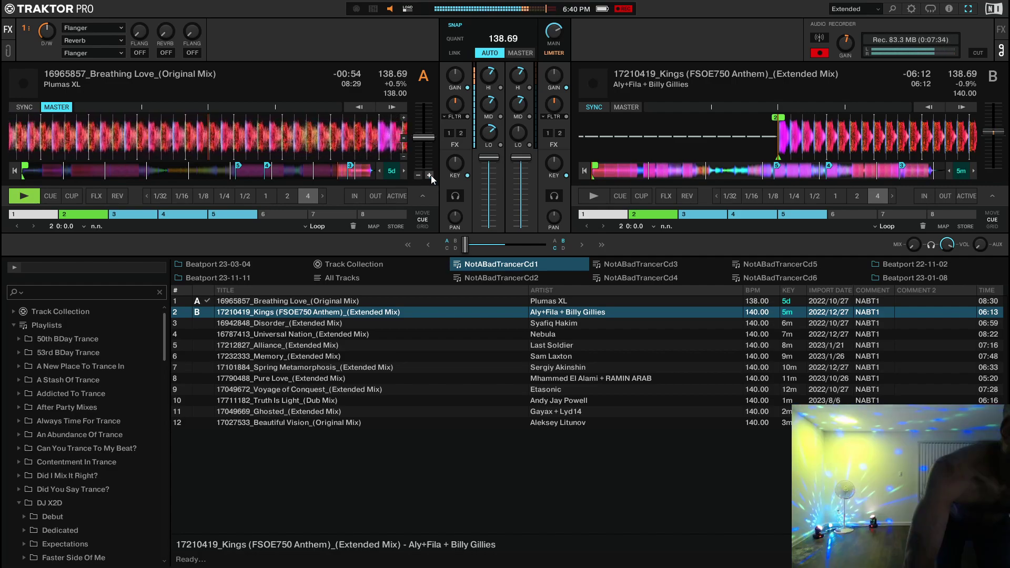
pyautogui.click(430, 175)
pyautogui.click(429, 176)
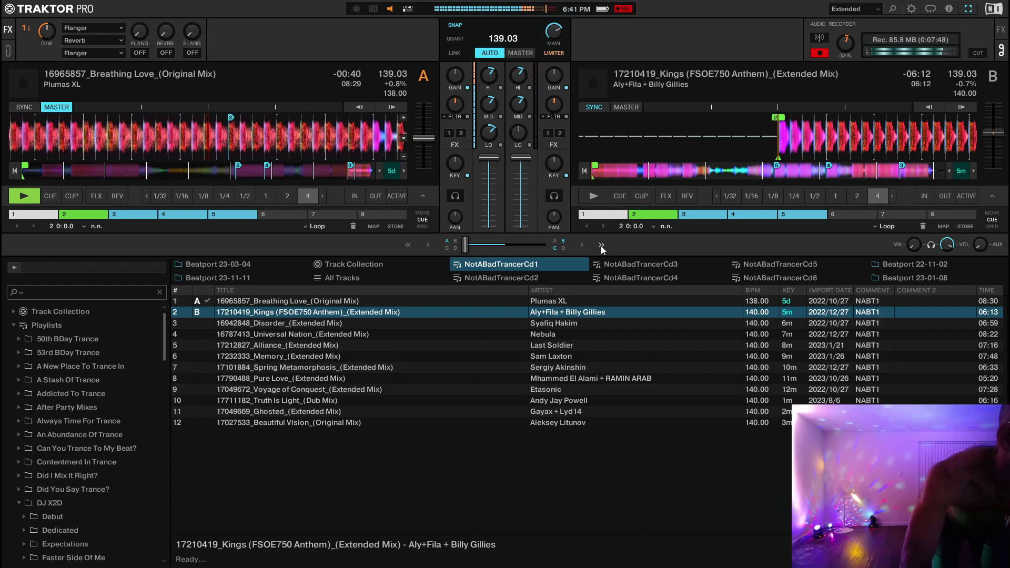
# Start Kings (FSOE750 Anthem) on deck B and crossfade into it, swapping the boosted bass from deck A to deck B.
pyautogui.press('space')
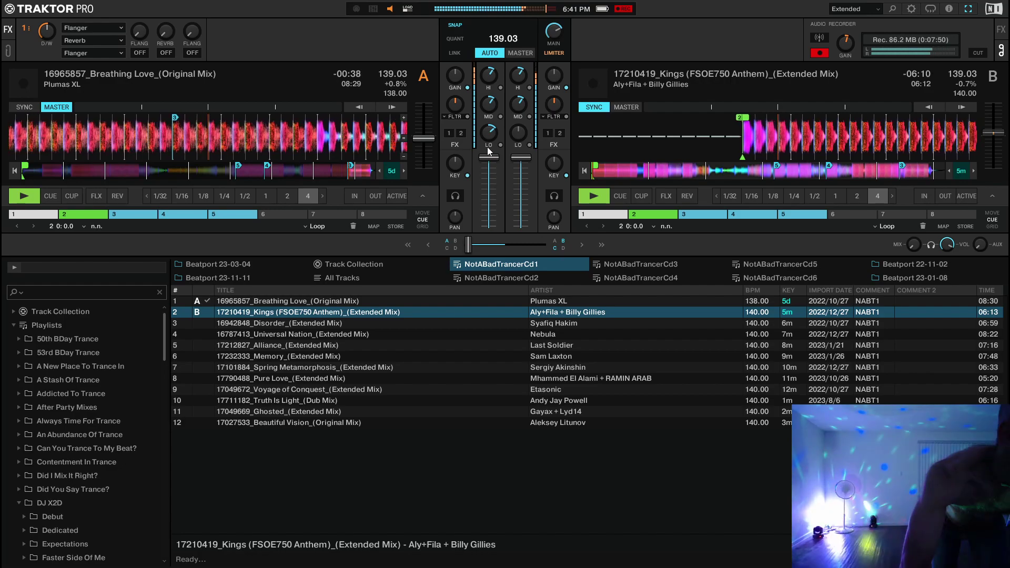
pyautogui.moveTo(493, 139)
pyautogui.moveTo(493, 139); pyautogui.dragTo(517, 132)
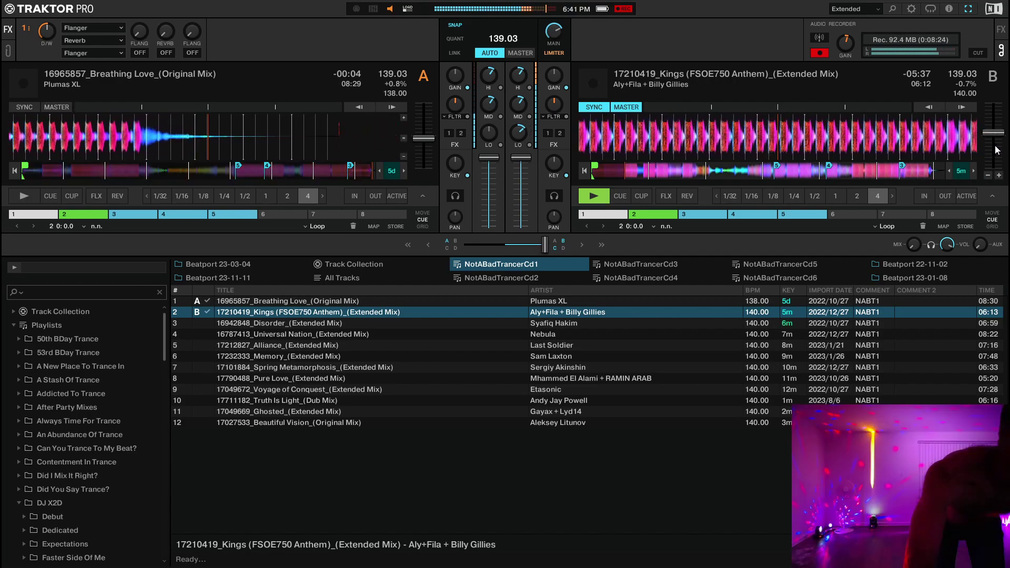
# Split the audio recording into a new file and release deck B from sync, with its tempo at 140.00 BPM.
pyautogui.click(978, 52)
pyautogui.click(594, 107)
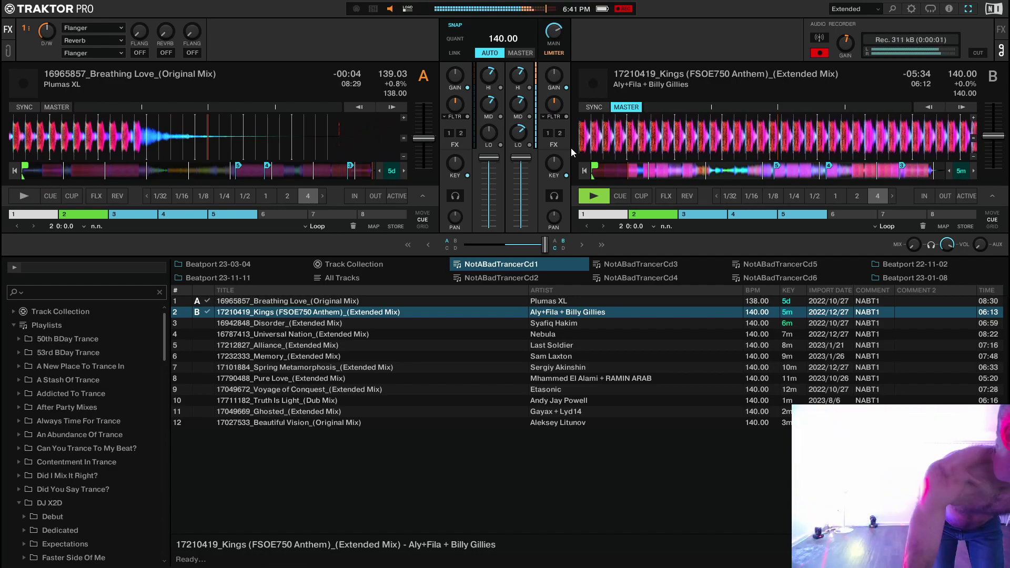
# Load Disorder (Extended Mix) into deck A and sync it to the master deck.
pyautogui.click(353, 322)
pyautogui.rightClick(352, 322)
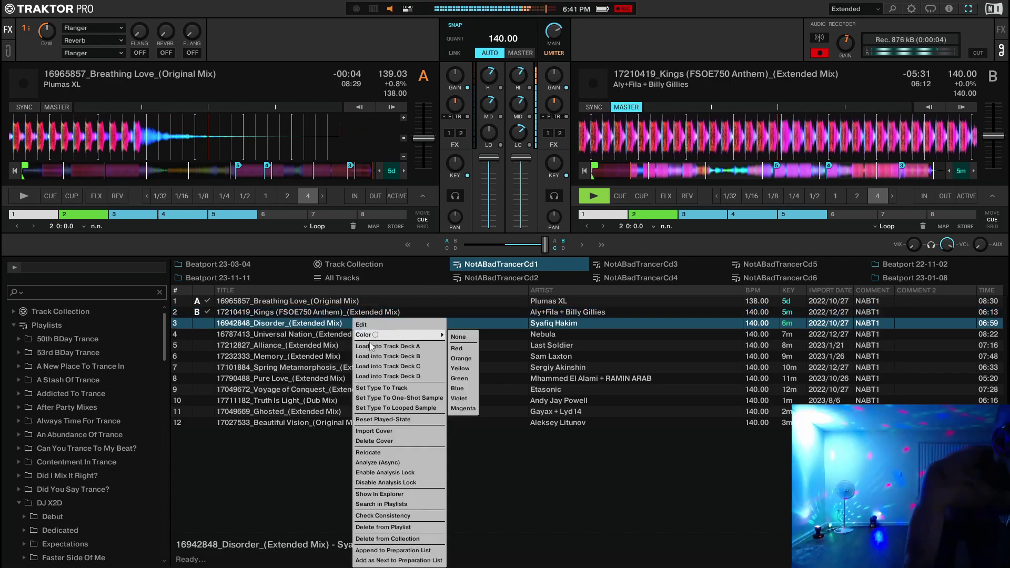
pyautogui.click(368, 325)
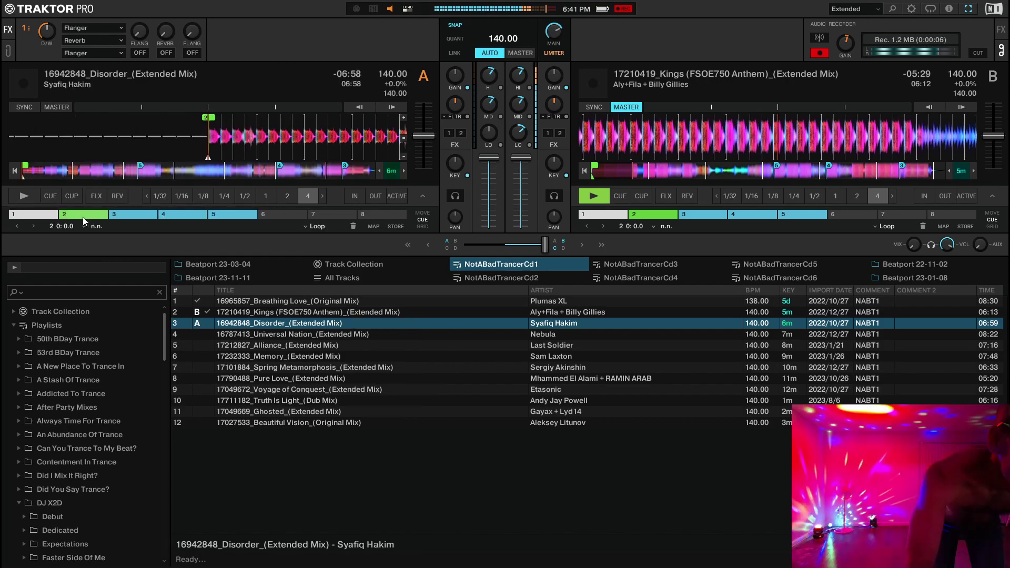
pyautogui.click(25, 109)
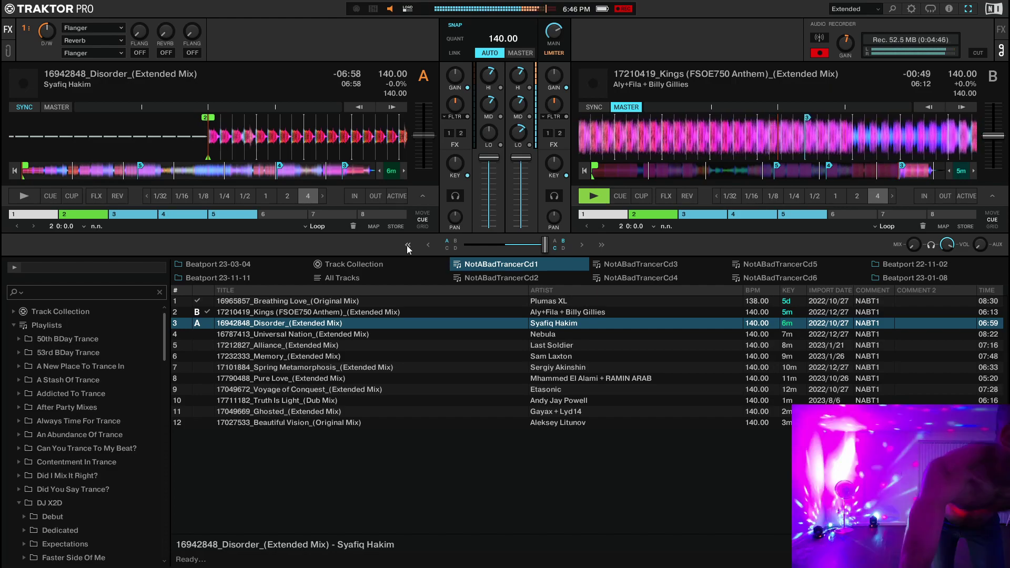
# Start Disorder and crossfade from deck B to deck A with the bass boost moved over, and split the audio recording.
pyautogui.press('space')
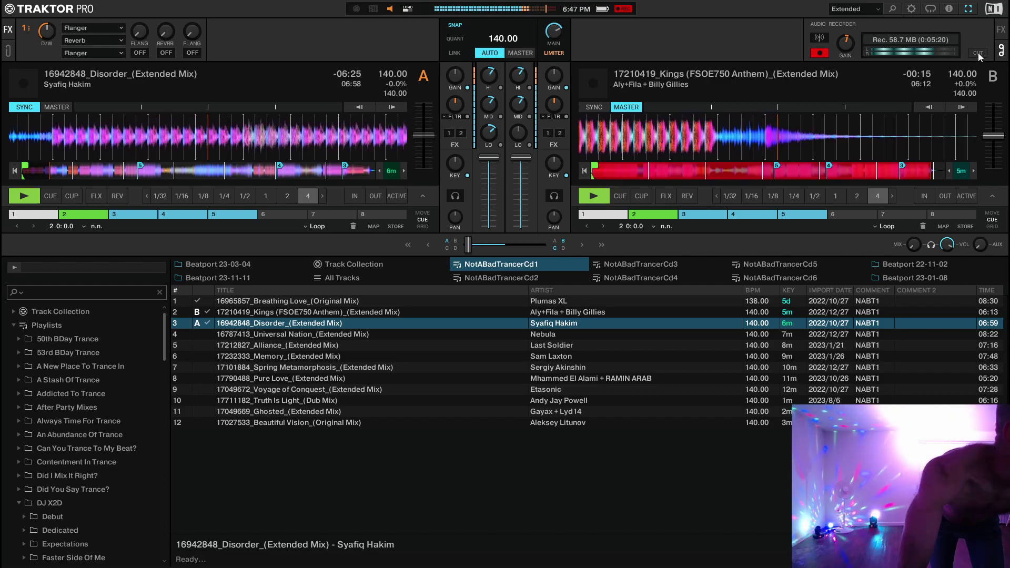
pyautogui.click(979, 52)
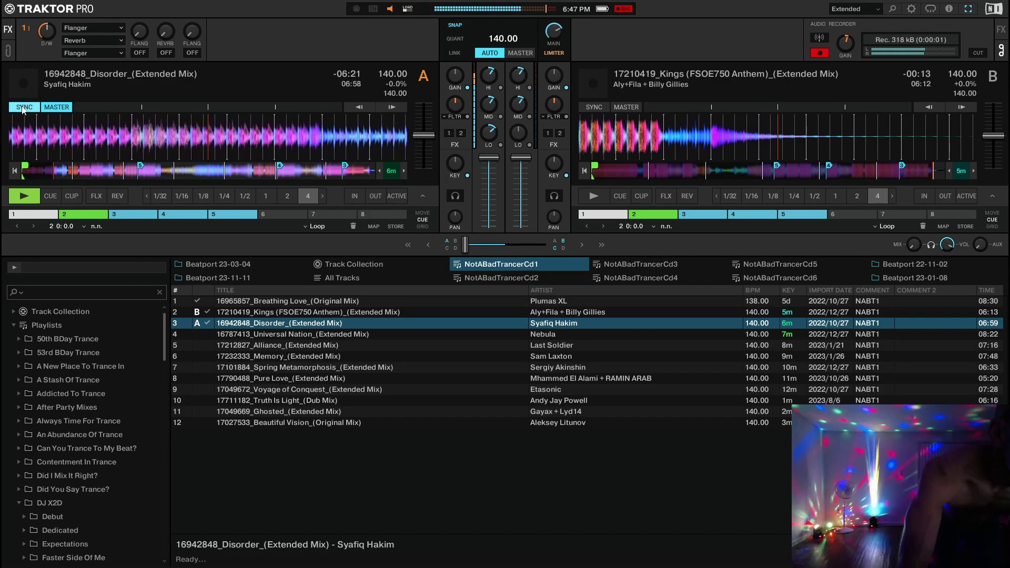
# Load Universal Nation (Extended Mix) into deck B at its start cue and sync it to deck A.
pyautogui.click(381, 334)
pyautogui.rightClick(381, 333)
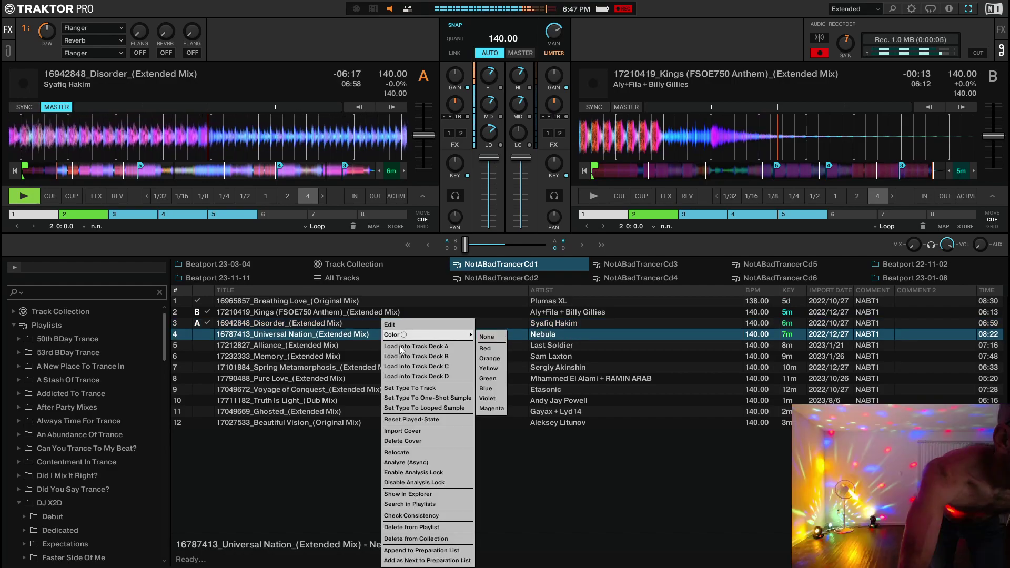
pyautogui.click(404, 357)
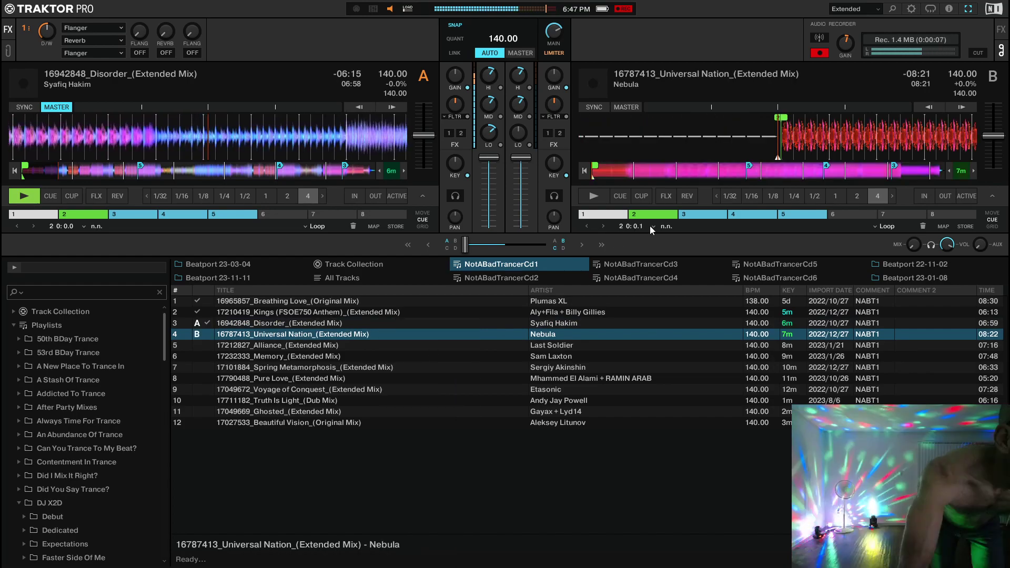
pyautogui.click(620, 196)
pyautogui.click(599, 108)
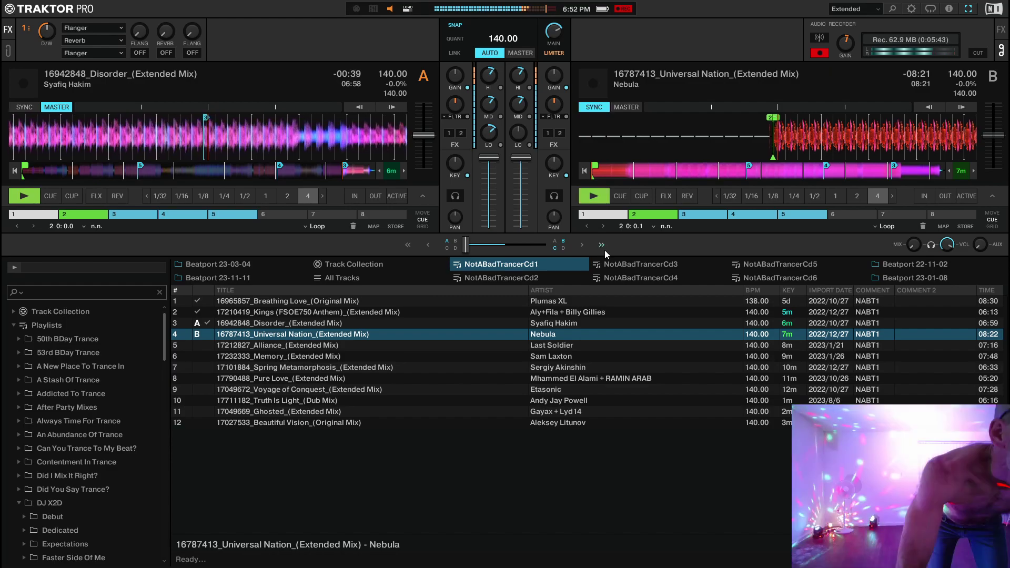
# Complete the bass-swapped transition to Universal Nation on deck B, and split the audio recording with deck B's sync released.
pyautogui.moveTo(485, 147); pyautogui.dragTo(485, 138)
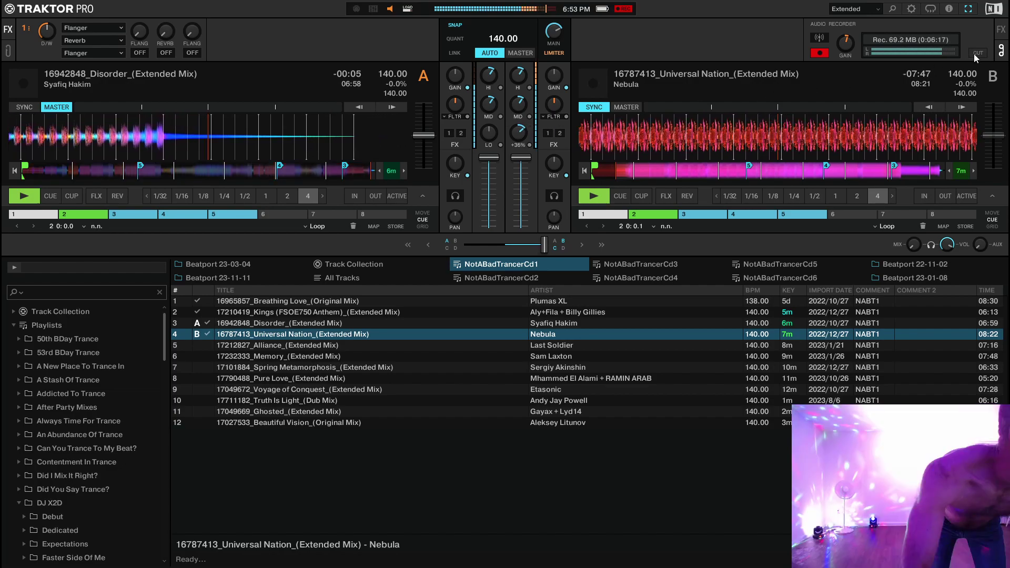
pyautogui.click(979, 52)
pyautogui.click(594, 107)
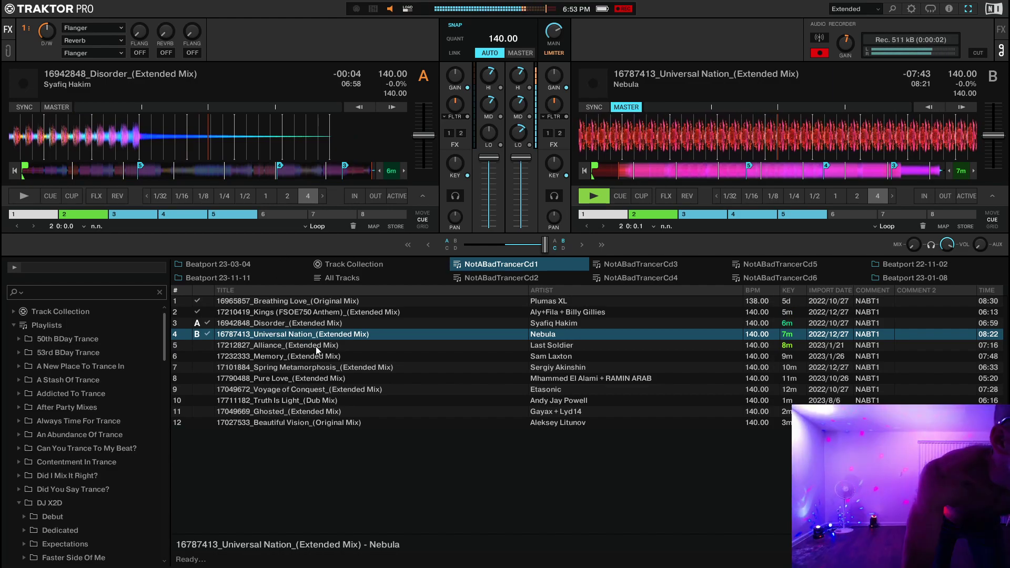
# Load Alliance (Extended Mix) into deck A and sync it to deck B.
pyautogui.click(341, 346)
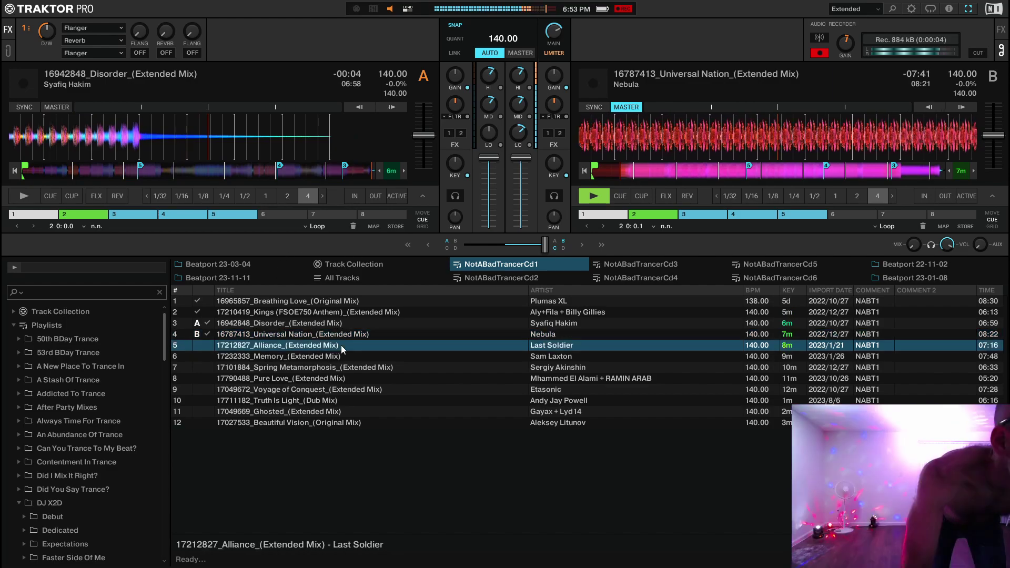
pyautogui.rightClick(341, 345)
pyautogui.click(358, 347)
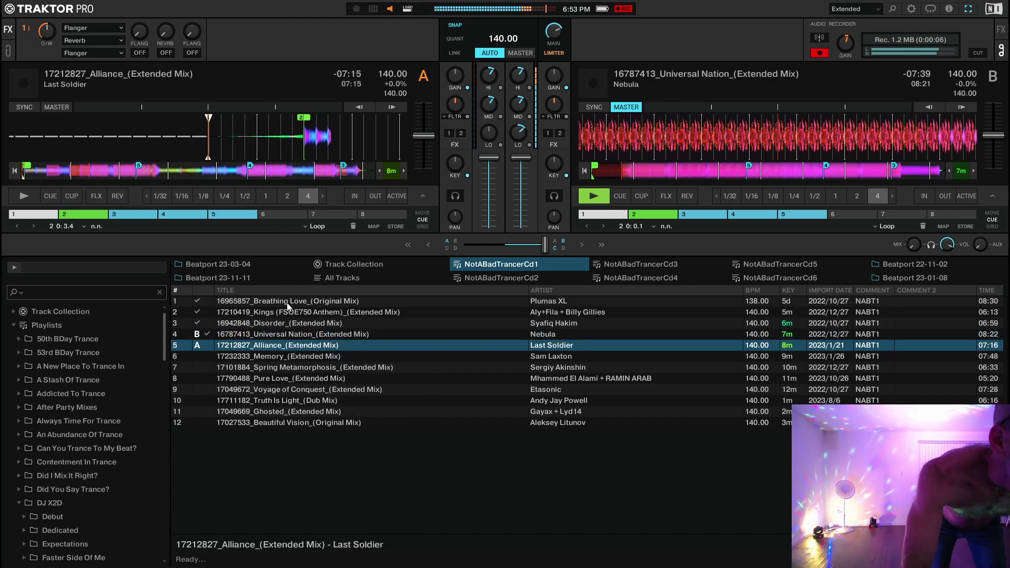
pyautogui.click(24, 107)
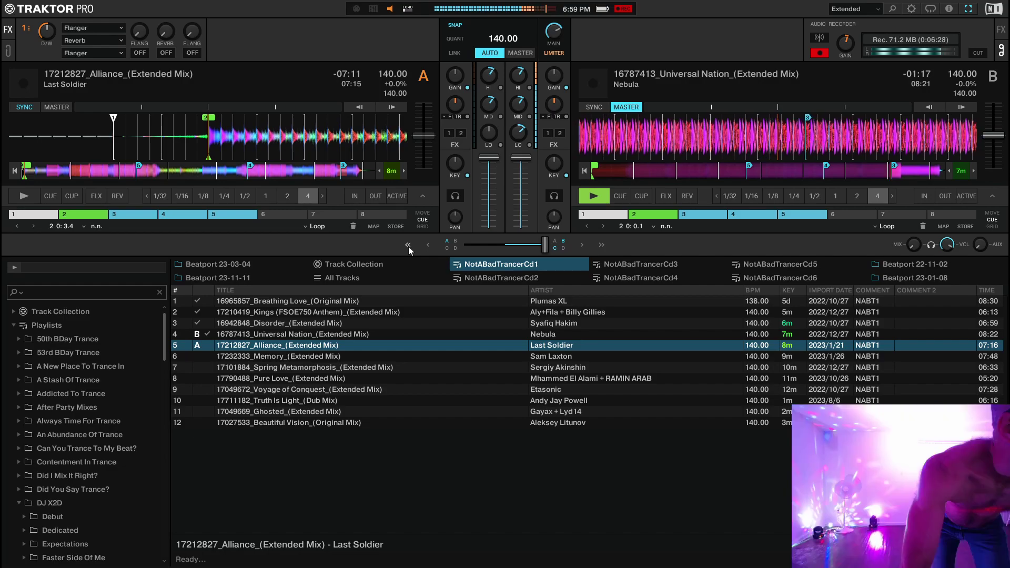
# Start Alliance and crossfade to deck A, moving the 36% low EQ boost over from deck B, and split the audio recording.
pyautogui.press('space')
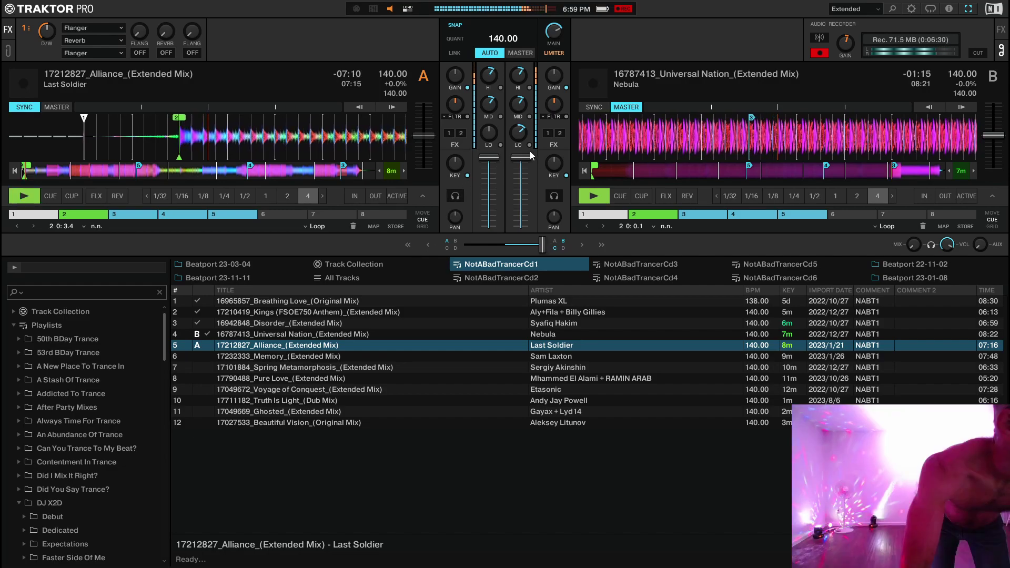
pyautogui.moveTo(520, 136); pyautogui.dragTo(520, 136)
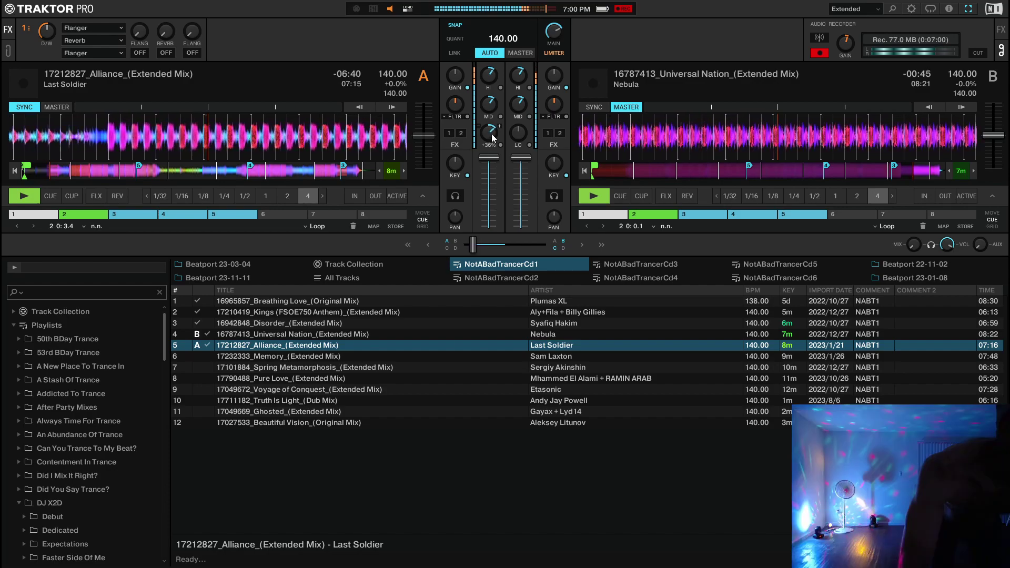
pyautogui.click(978, 53)
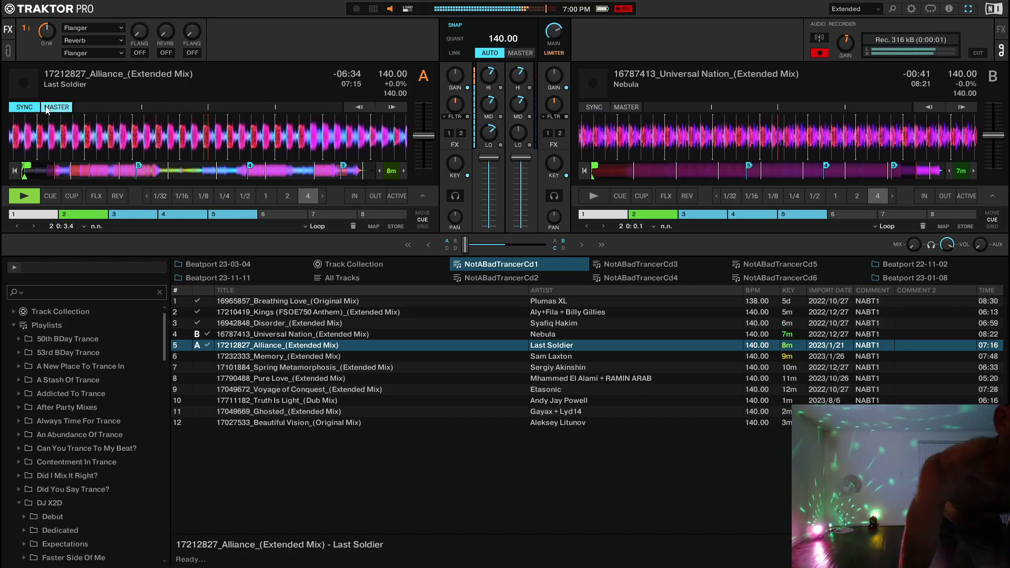
# Load Memory (Extended Mix) into deck B and sync it to deck A.
pyautogui.click(355, 356)
pyautogui.rightClick(356, 355)
pyautogui.click(391, 357)
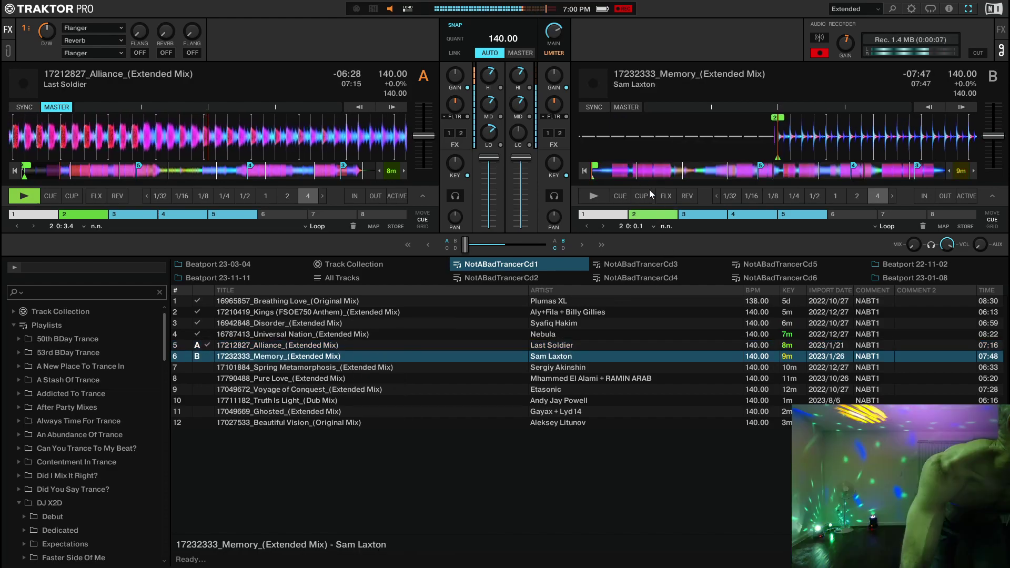
pyautogui.click(596, 108)
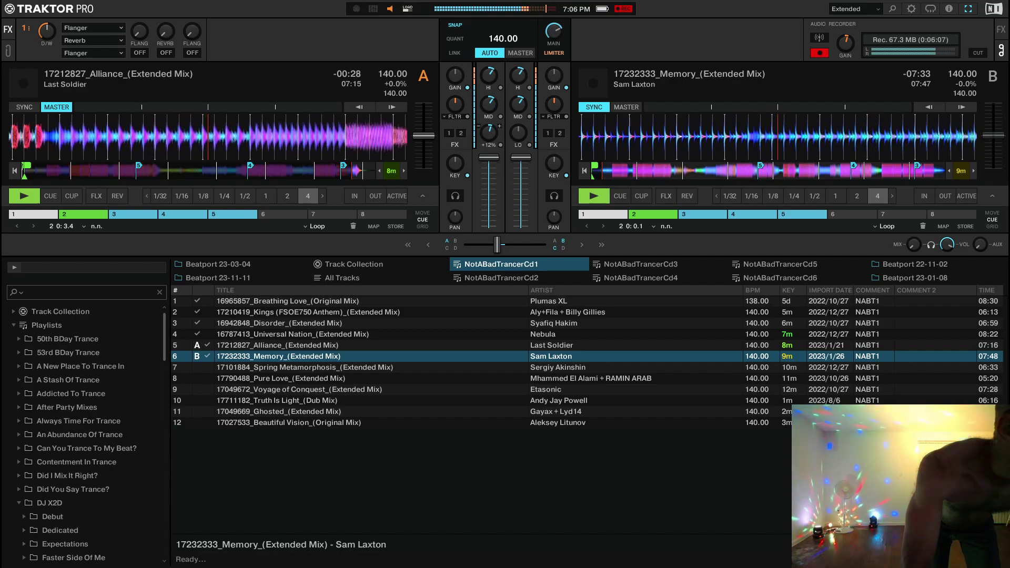
# Move the 36% bass boost to deck B to complete the transition to Memory, and split the recording with deck B's sync released.
pyautogui.moveTo(492, 142); pyautogui.dragTo(492, 134)
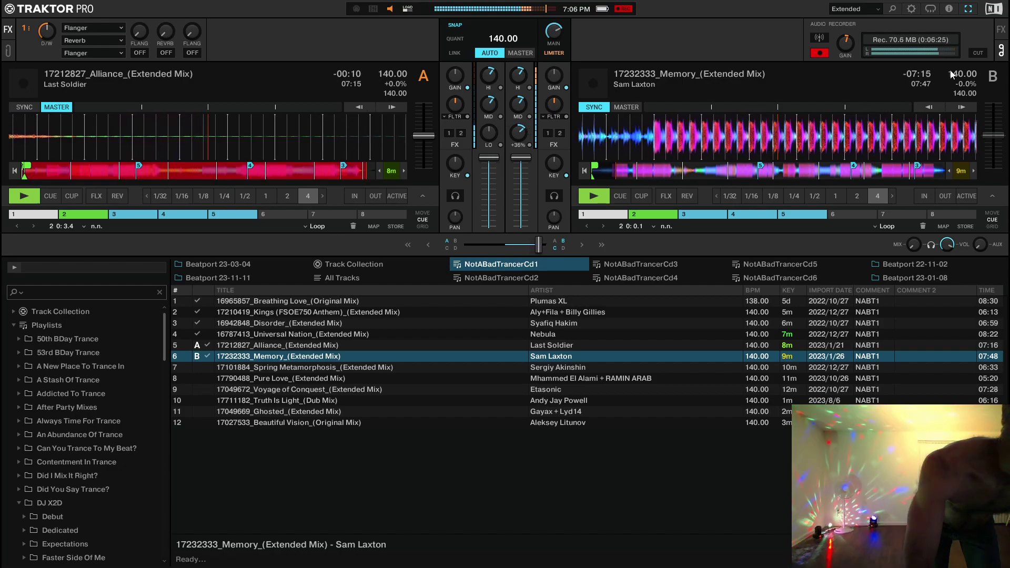
pyautogui.click(977, 52)
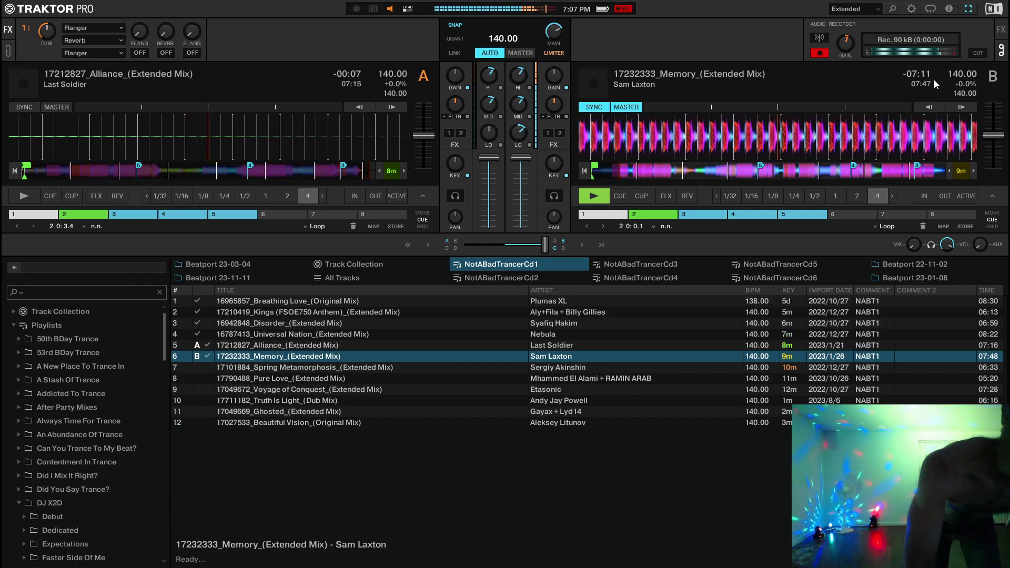
pyautogui.click(594, 107)
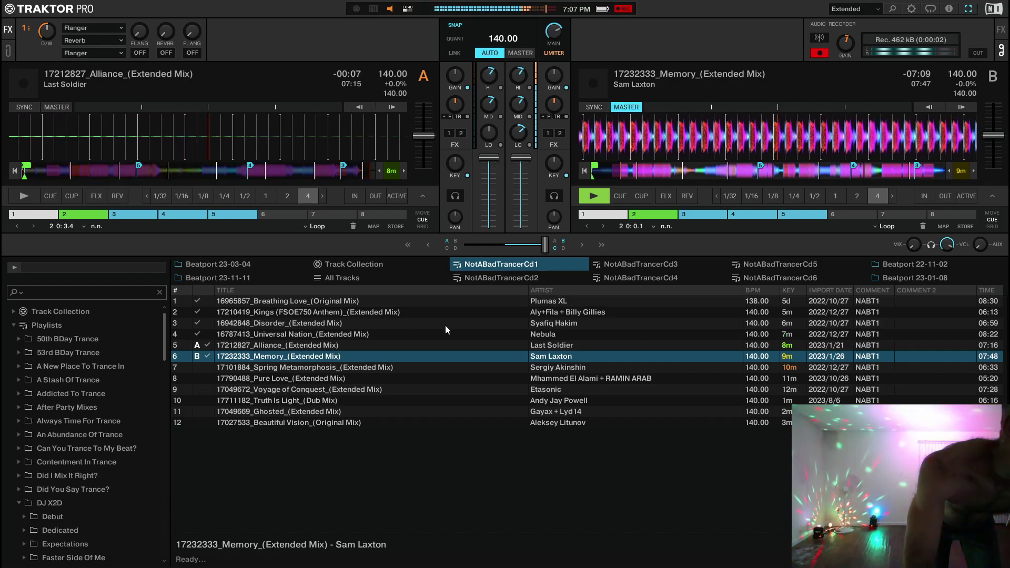
# Load Spring Metamorphosis (Extended Mix) into deck A and sync it to deck B.
pyautogui.click(400, 367)
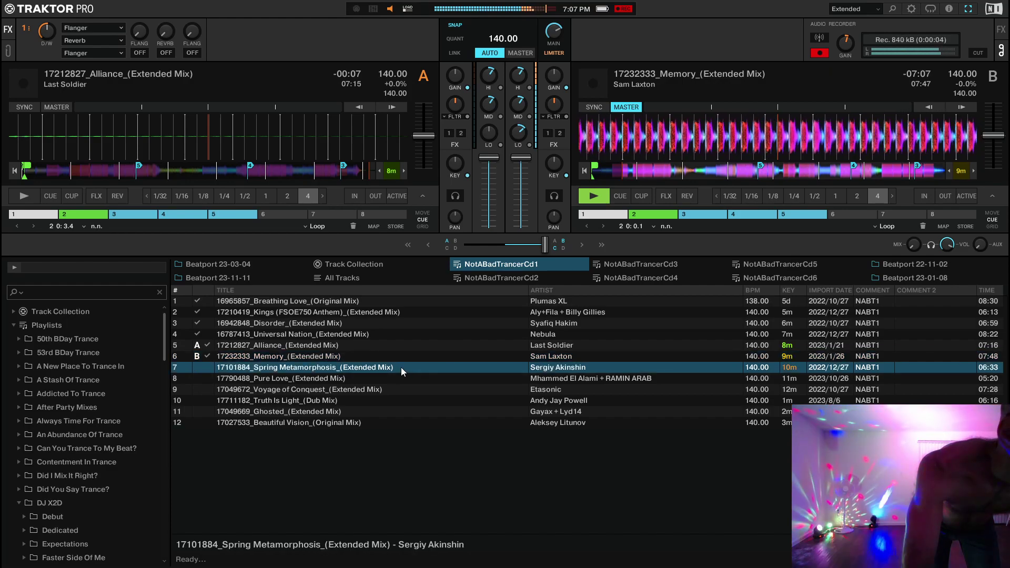
pyautogui.rightClick(401, 367)
pyautogui.click(425, 346)
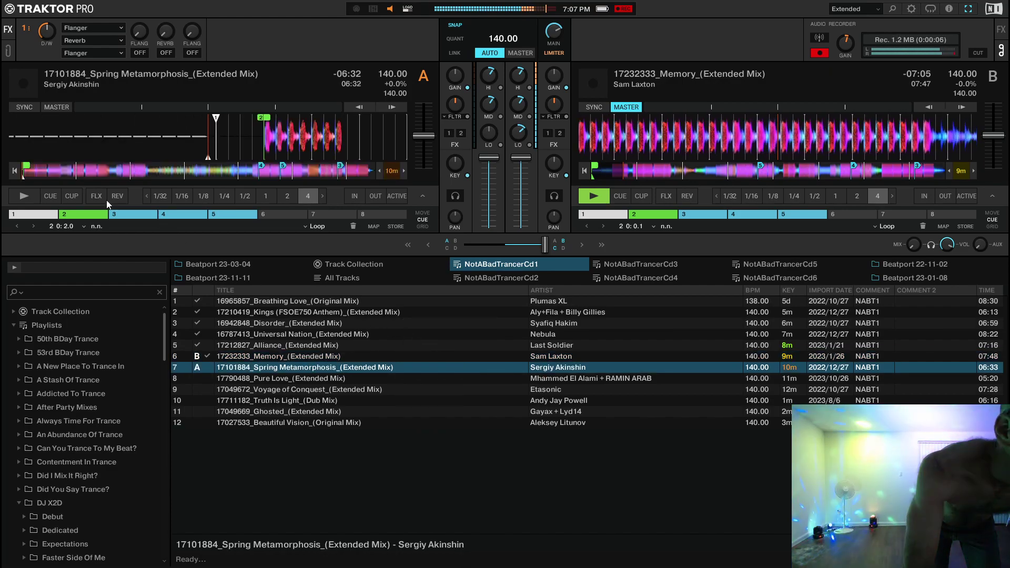
pyautogui.click(30, 106)
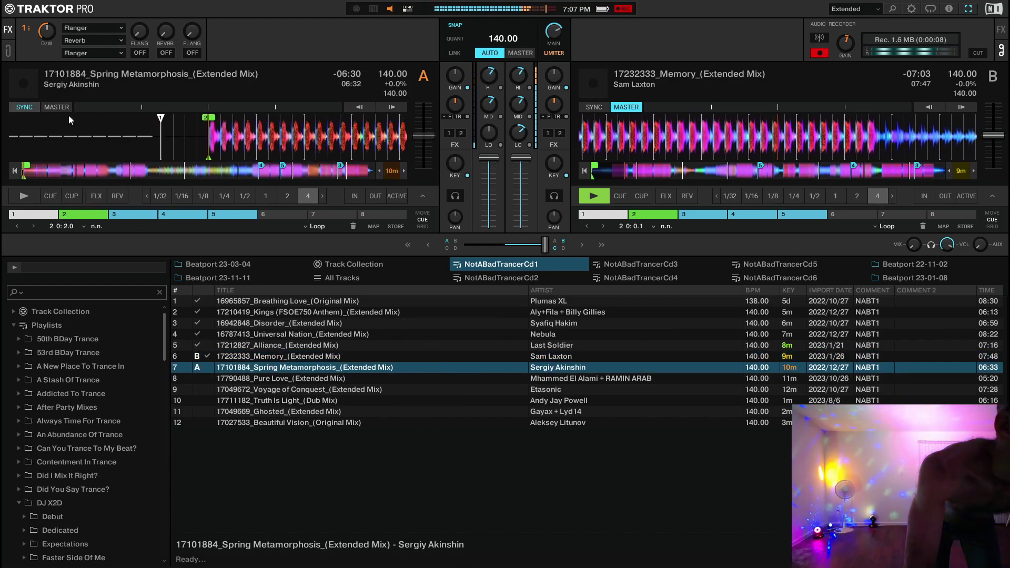
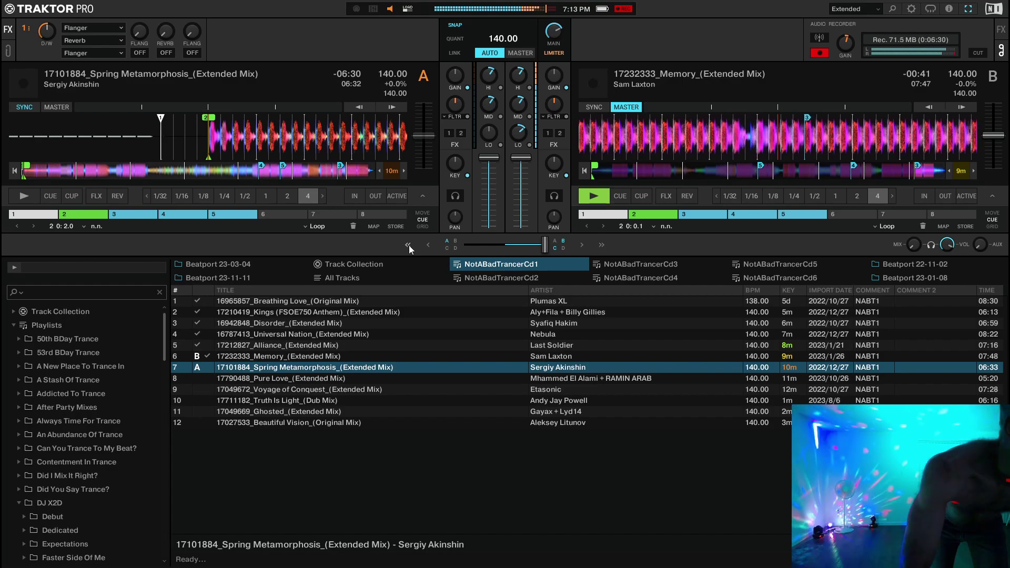
# Start Spring Metamorphosis and crossfade to deck A, resetting deck B's low EQ and boosting deck A's to 36%.
pyautogui.press('space')
pyautogui.moveTo(522, 139)
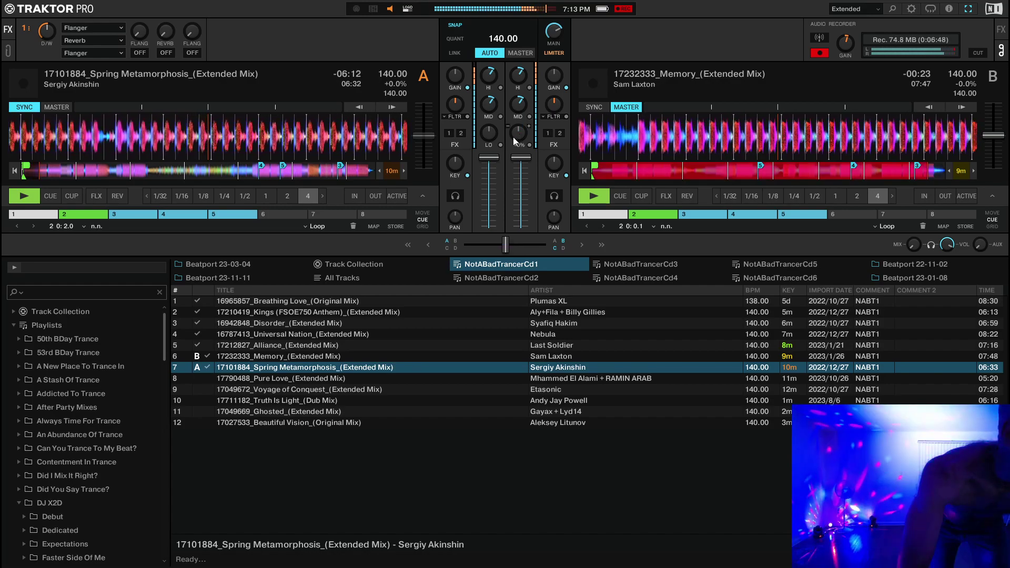
pyautogui.moveTo(491, 137)
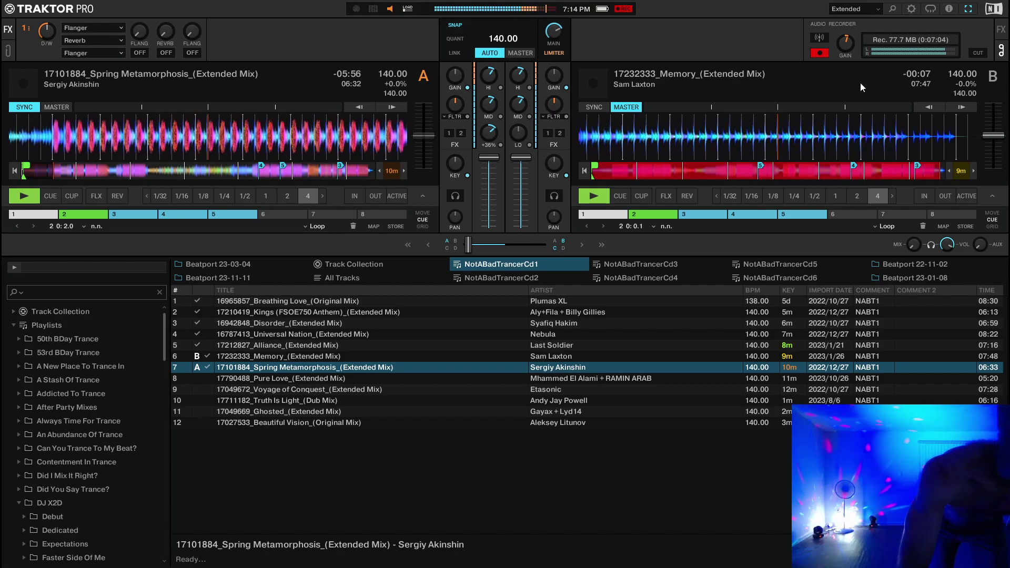
# Split the recording after the transition to Spring Metamorphosis, and release deck A's sync.
pyautogui.click(977, 52)
pyautogui.click(24, 108)
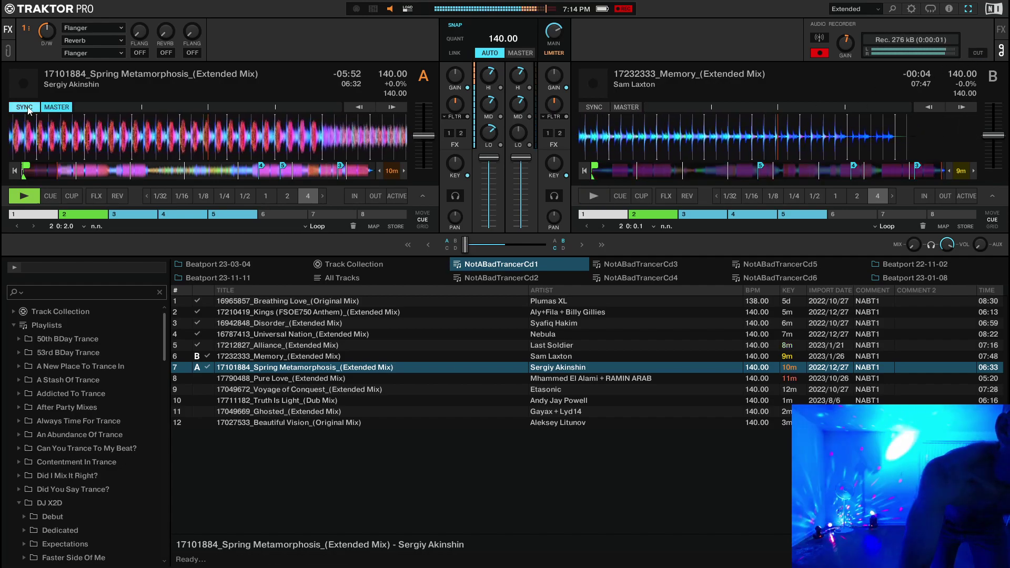
# Load Pure Love (Extended Mix) into deck B and sync it to deck A.
pyautogui.click(355, 377)
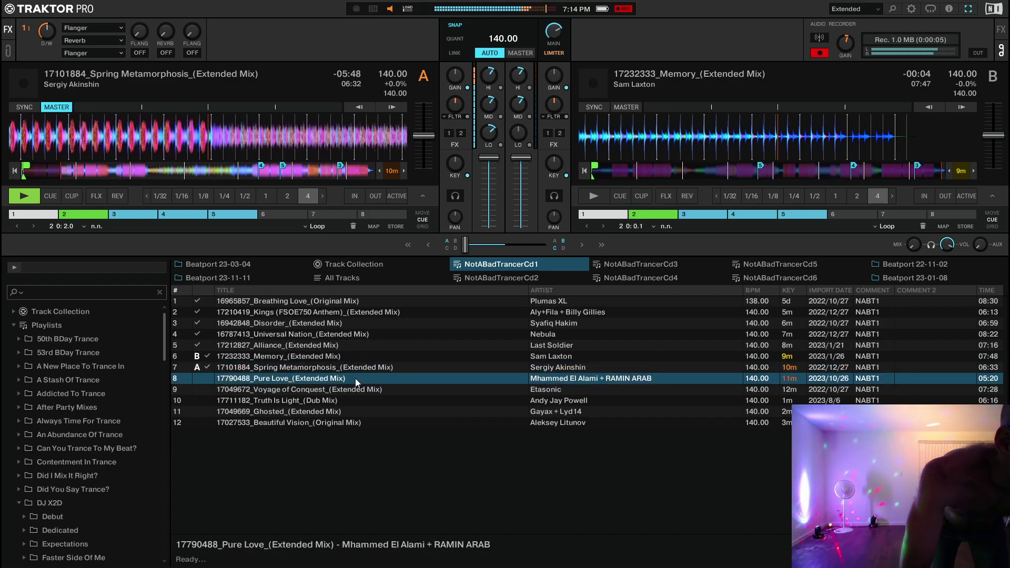
pyautogui.rightClick(355, 378)
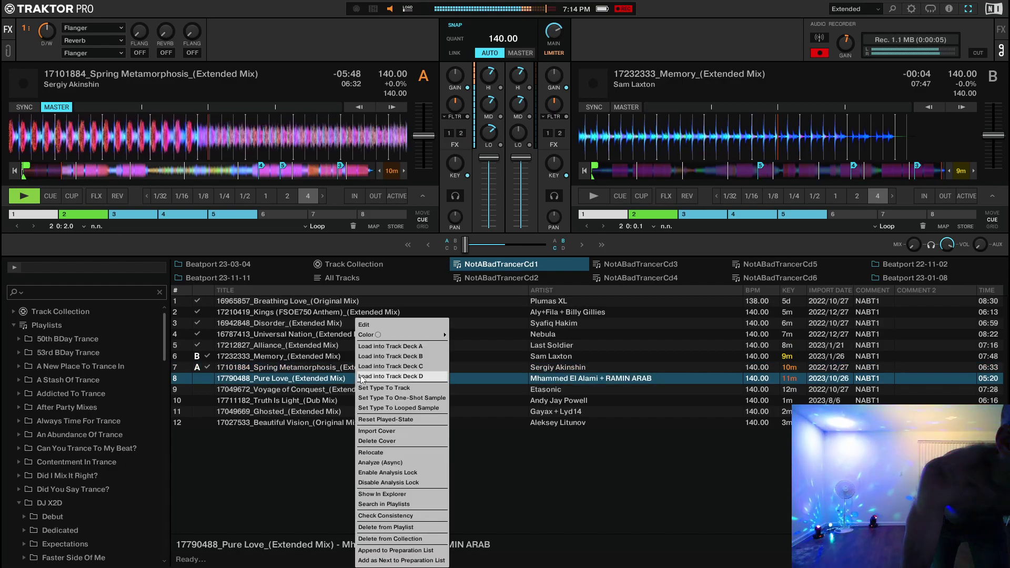
pyautogui.click(389, 356)
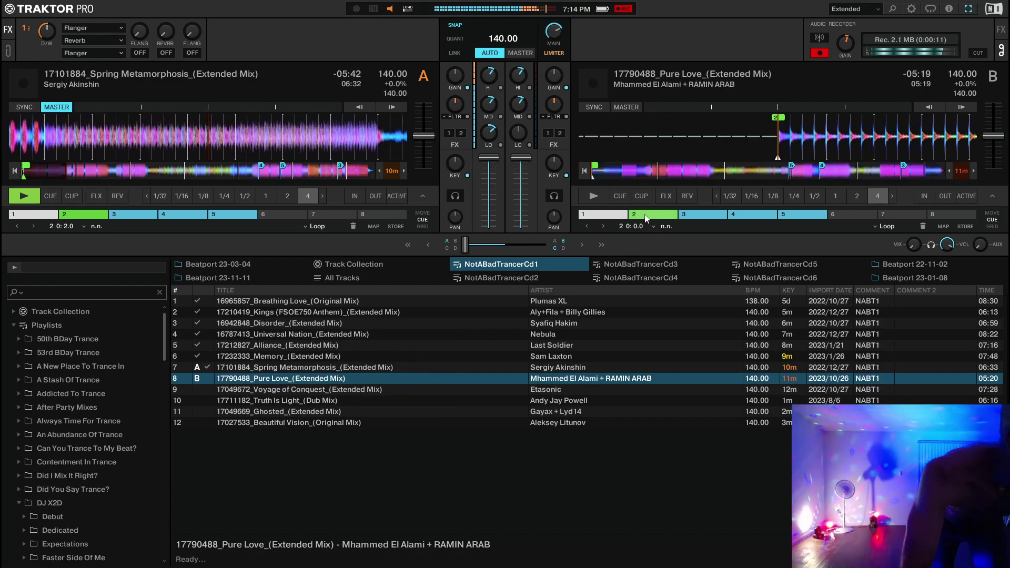
pyautogui.click(595, 107)
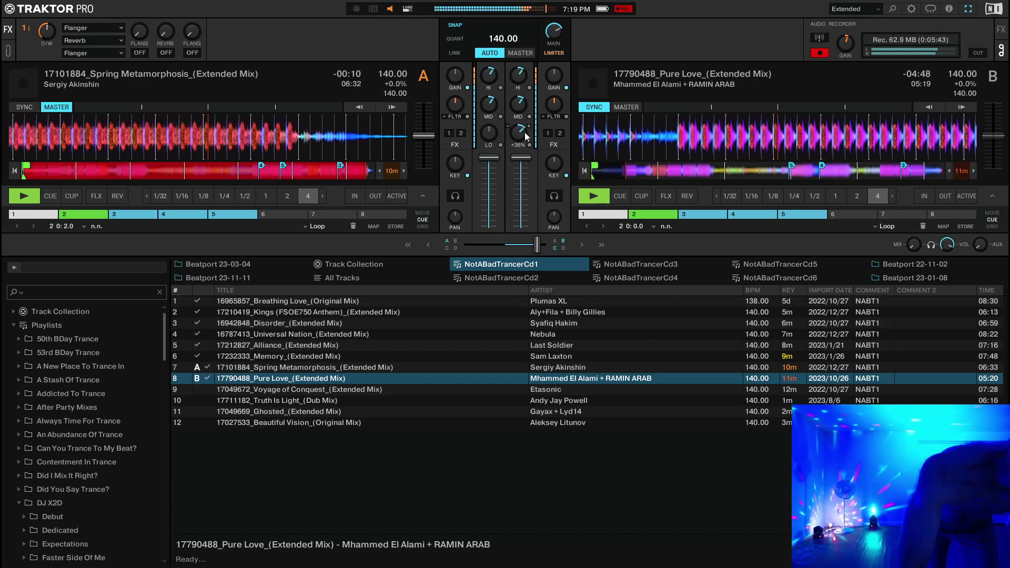
# Split the recording after the transition to Pure Love, and release deck B's sync.
pyautogui.click(979, 53)
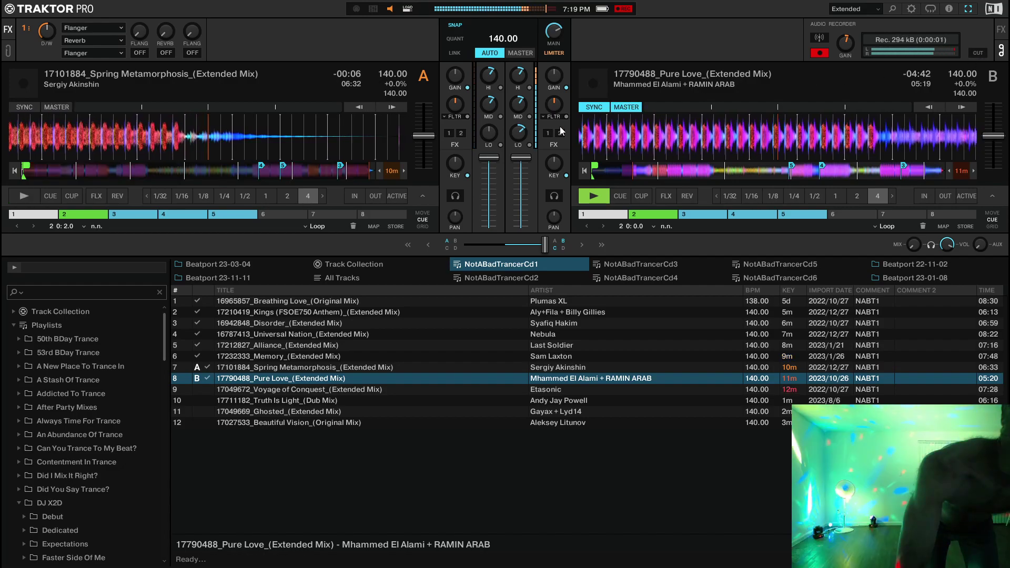
pyautogui.click(593, 108)
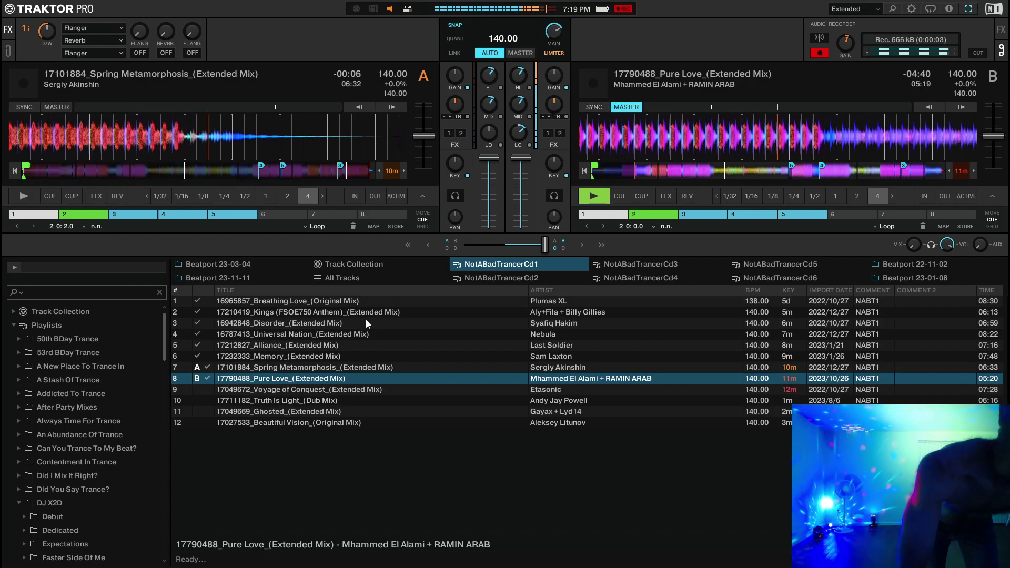
# Load Voyage of Conquest (Extended Mix) into deck A and sync it to deck B.
pyautogui.click(393, 389)
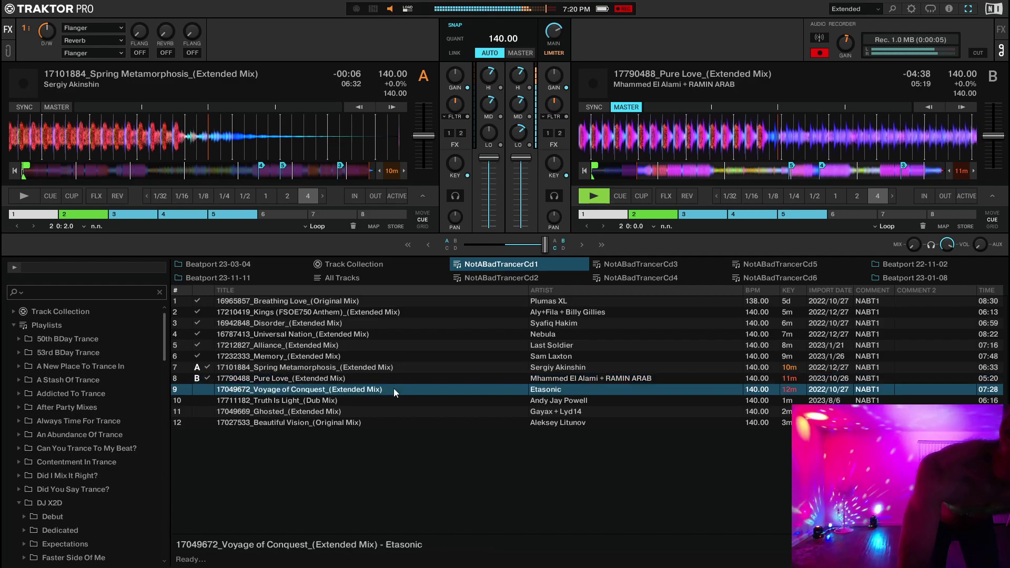
pyautogui.rightClick(394, 390)
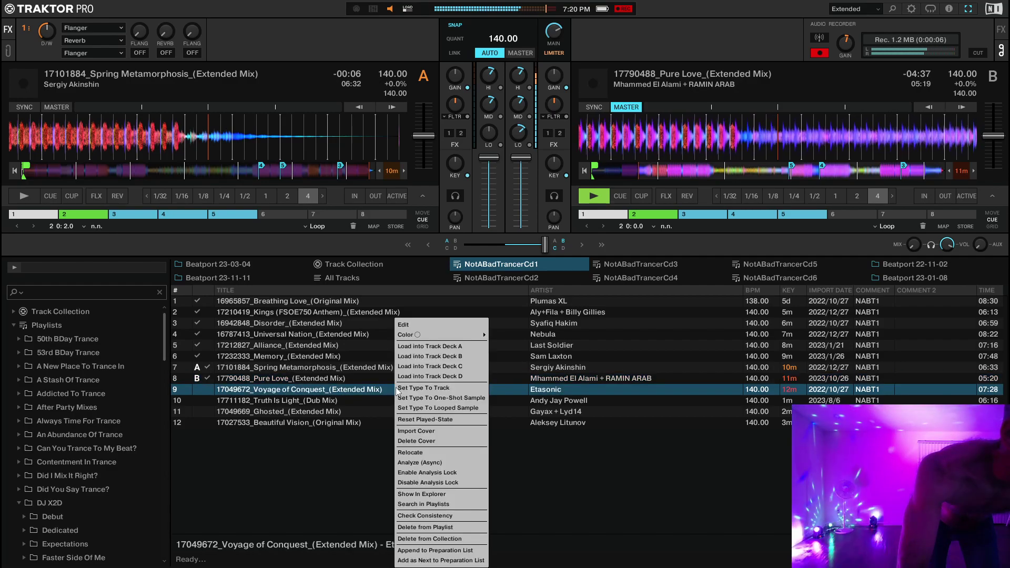
pyautogui.click(408, 348)
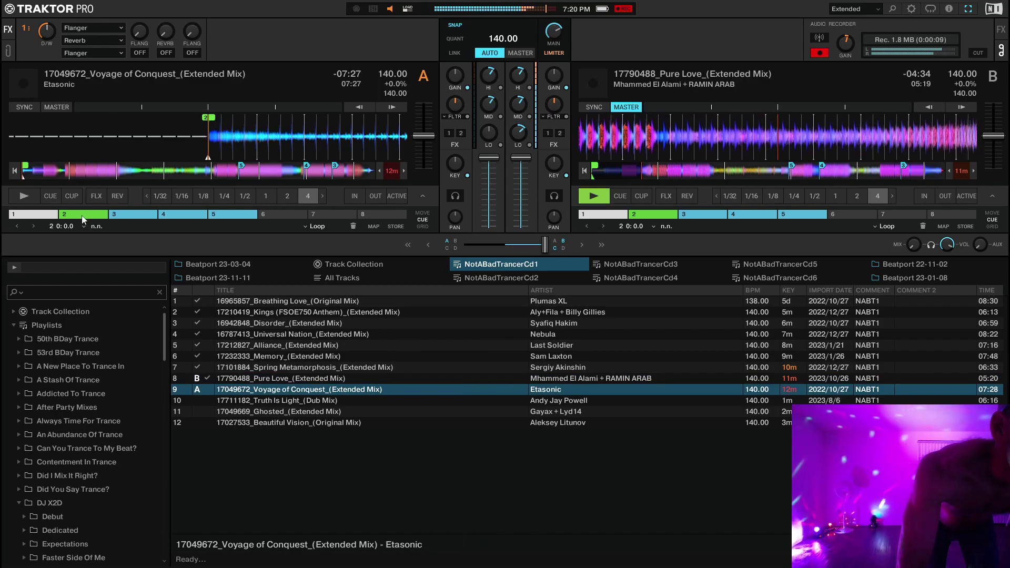
pyautogui.click(23, 107)
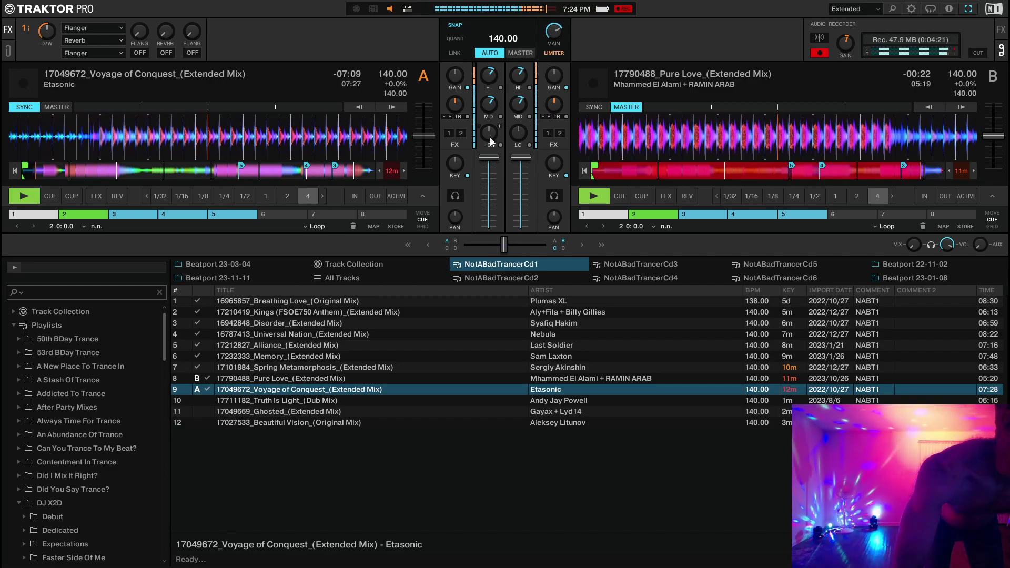
# Boost deck A's low EQ for the transition to Voyage of Conquest, and split the recording with deck A's sync released.
pyautogui.moveTo(490, 137); pyautogui.dragTo(490, 126)
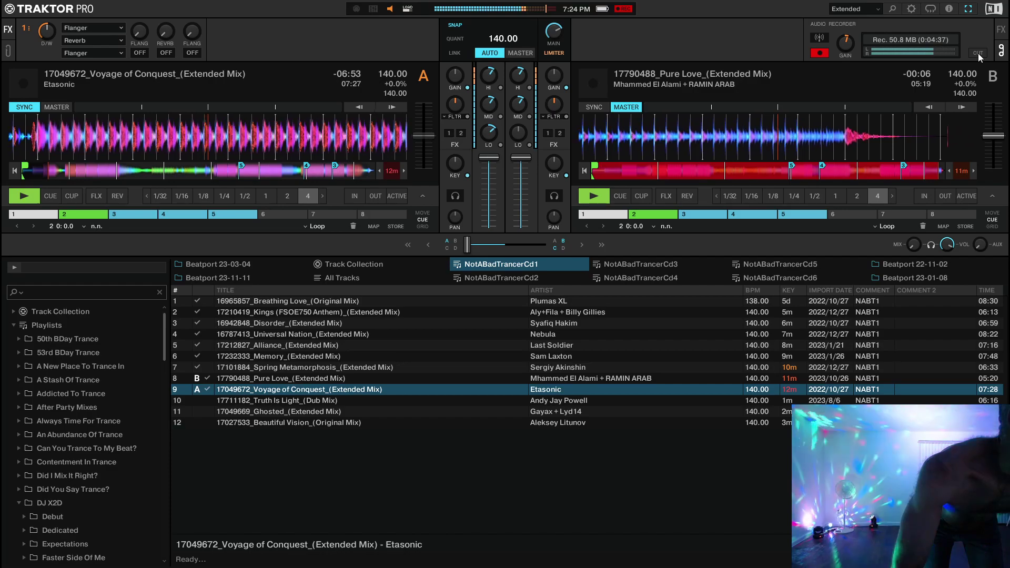
pyautogui.click(978, 53)
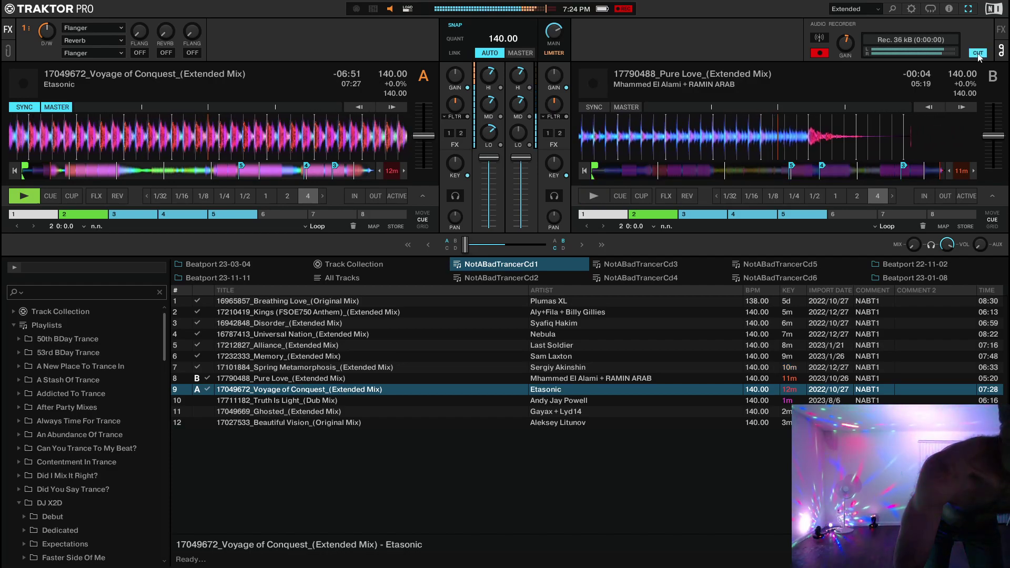
pyautogui.click(24, 107)
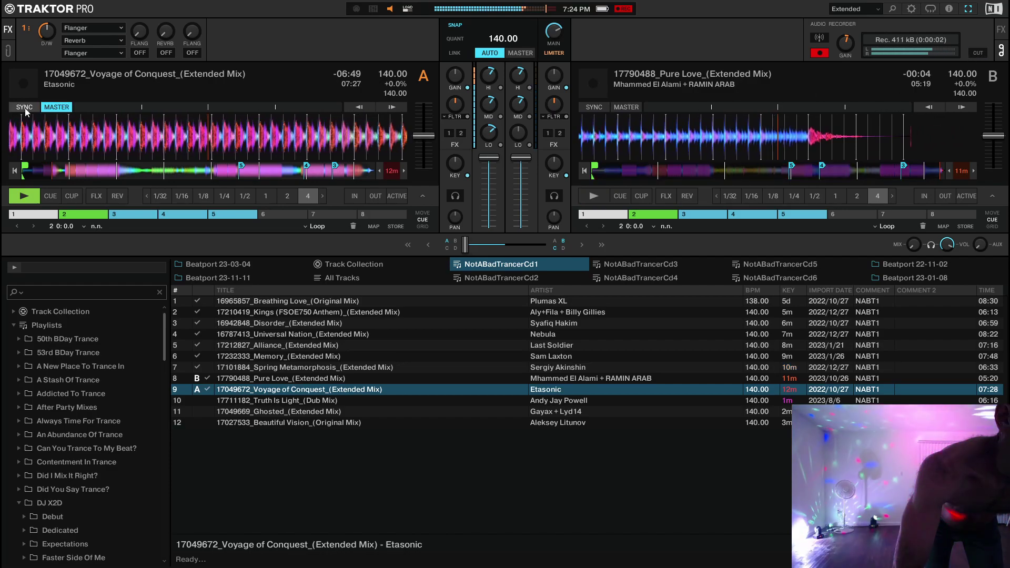
# Load Truth Is Light (Dub Mix) into deck B and sync it to deck A.
pyautogui.click(351, 400)
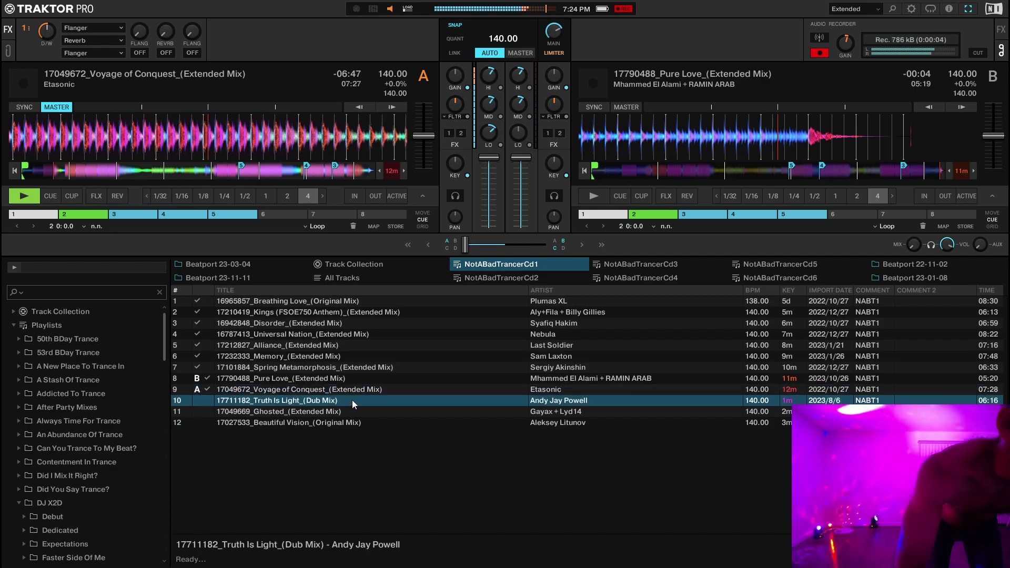
pyautogui.rightClick(352, 400)
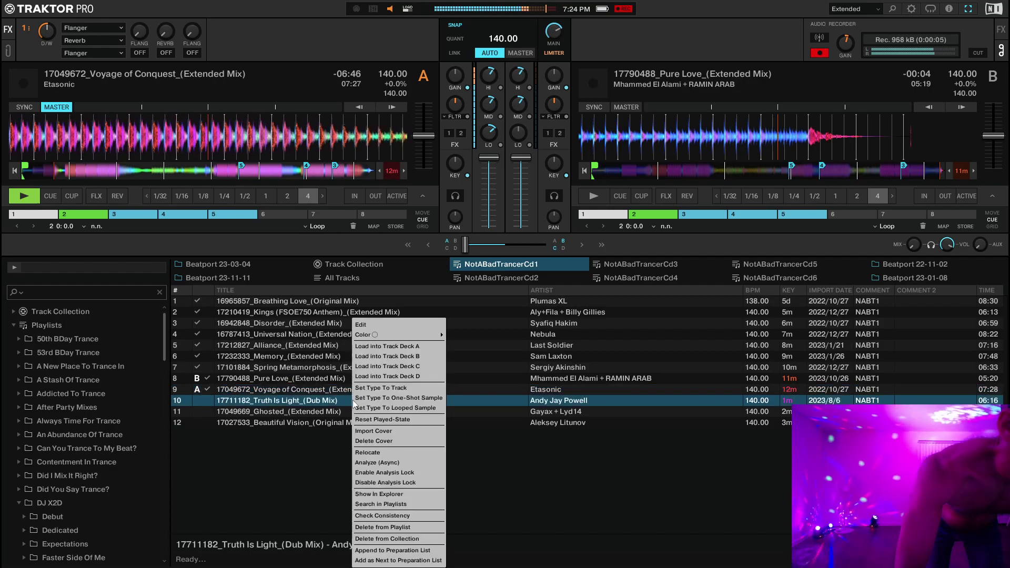
pyautogui.click(379, 357)
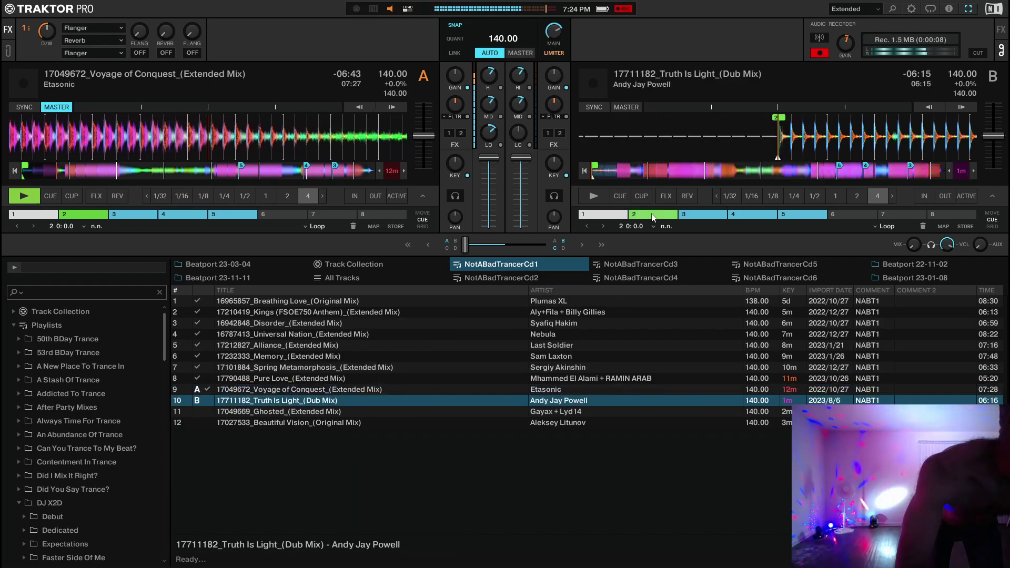
pyautogui.click(597, 105)
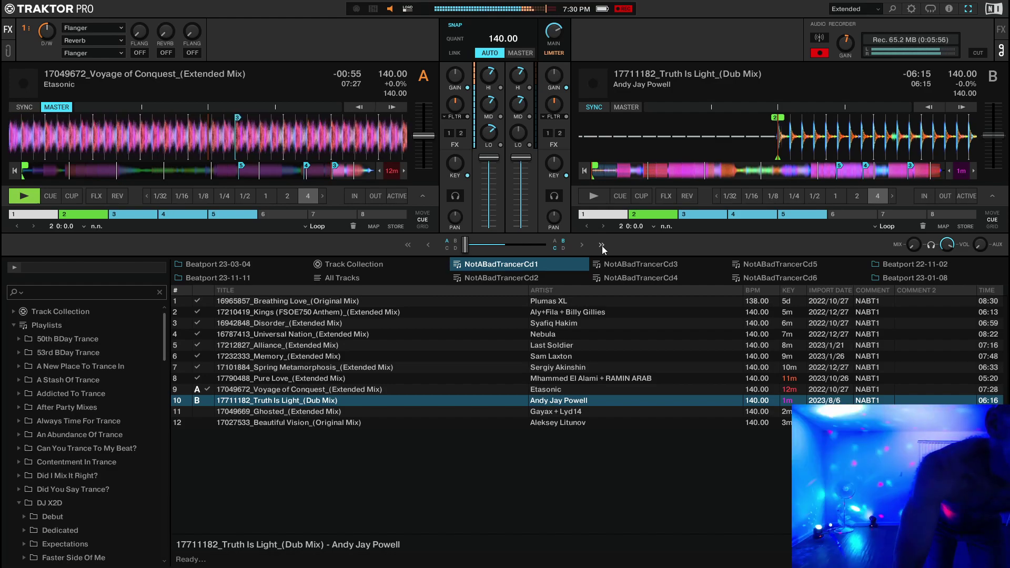
# Bring in Truth Is Light on deck B with a 36% bass boost, and split the recording with deck B's sync released.
pyautogui.press('space')
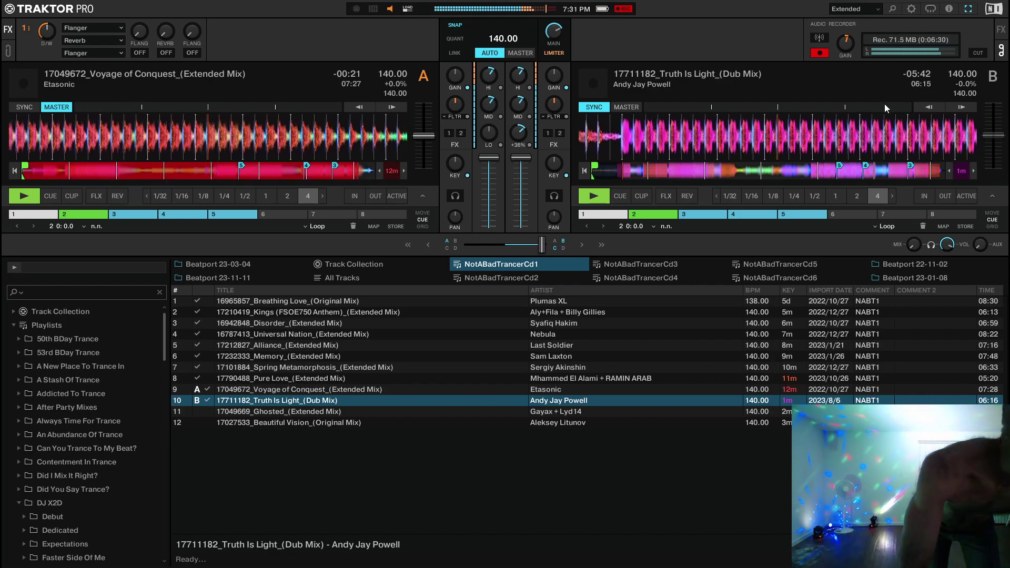
pyautogui.click(979, 53)
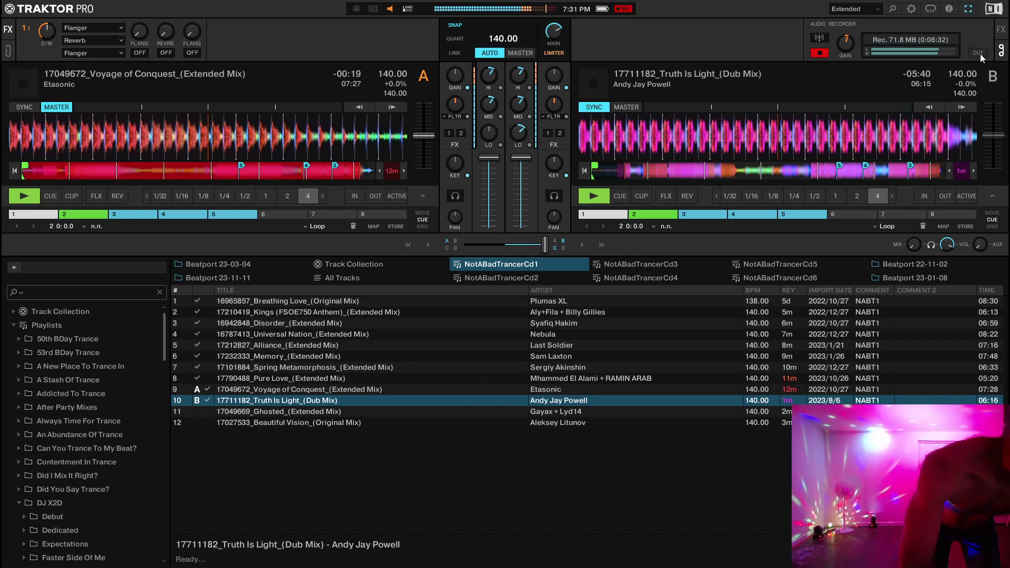
pyautogui.click(594, 107)
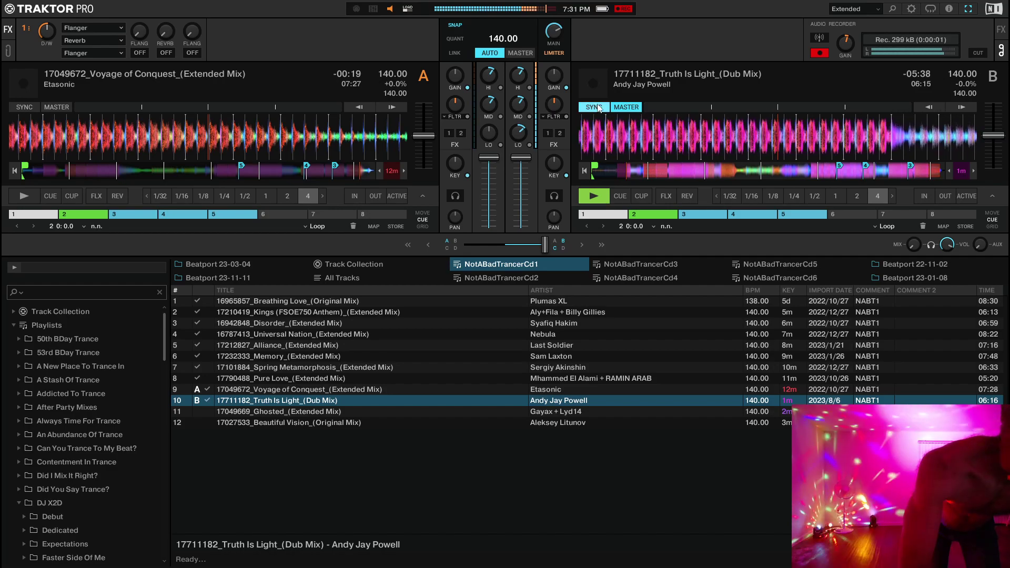
# Load Ghosted (Extended Mix) into deck A at hotcue 2 and sync it to deck B.
pyautogui.click(349, 411)
pyautogui.rightClick(349, 411)
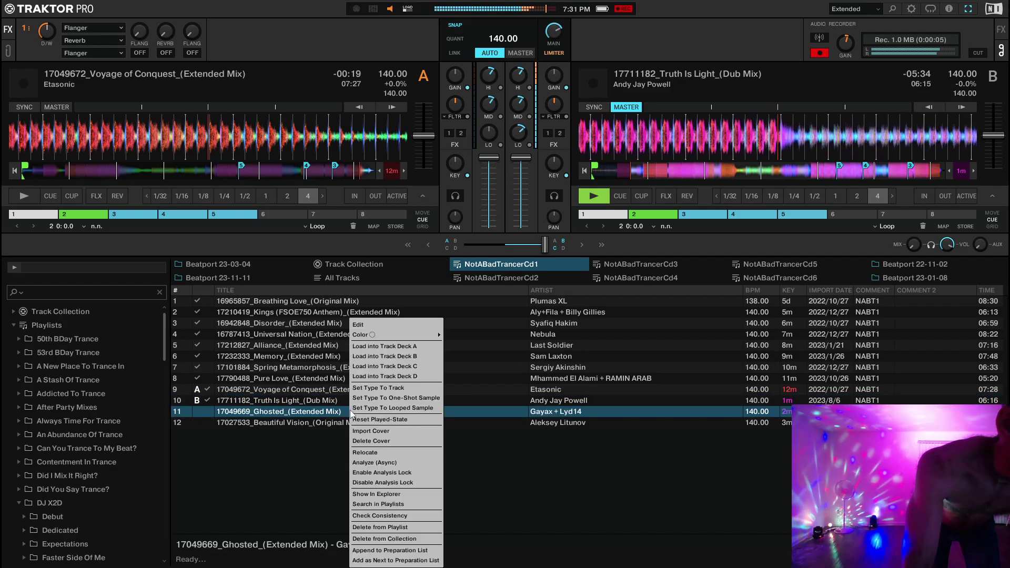
pyautogui.click(378, 346)
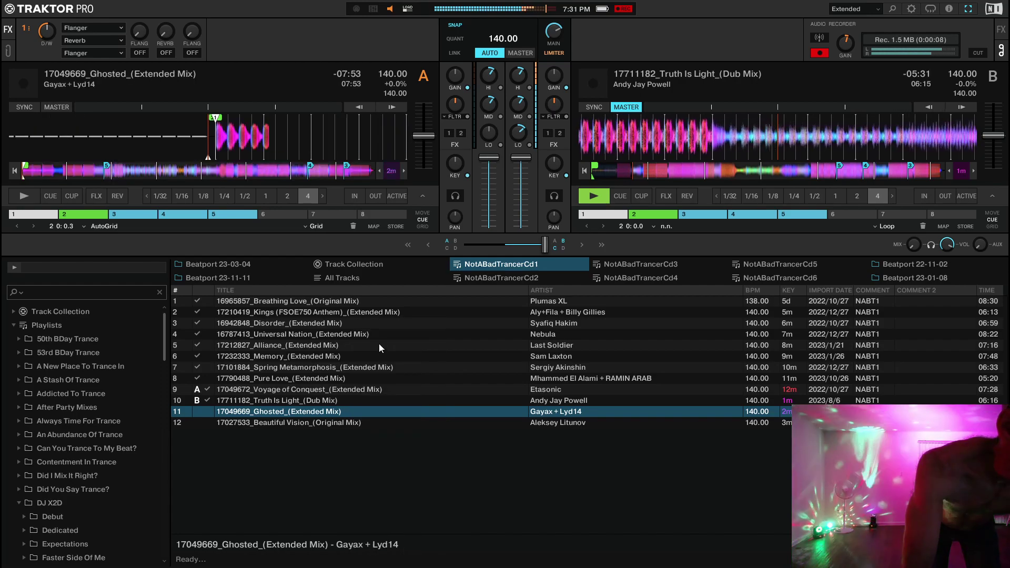
pyautogui.click(73, 211)
pyautogui.click(24, 107)
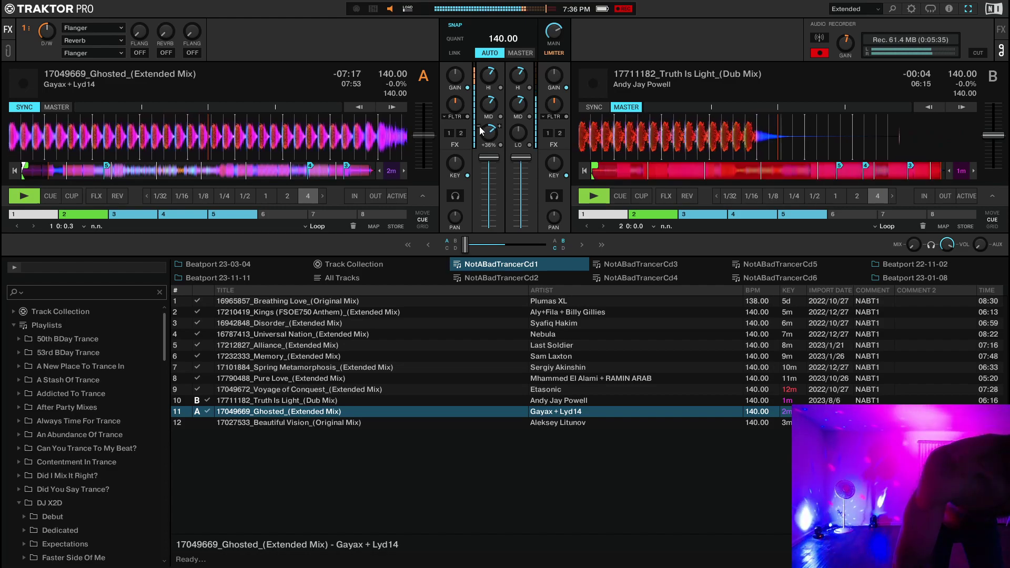
# Split the recording after the transition to Ghosted, and release deck A's sync.
pyautogui.click(979, 52)
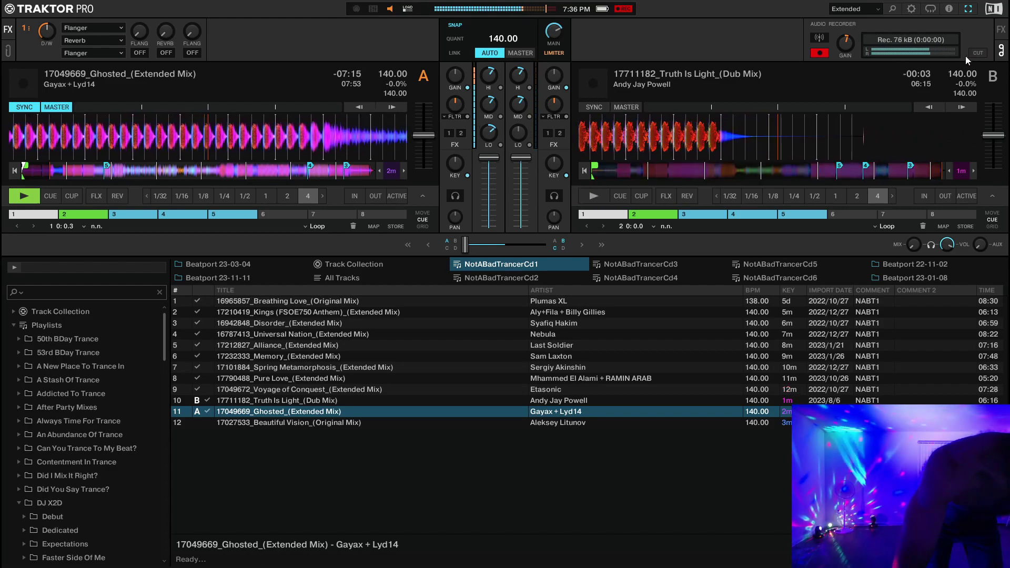
pyautogui.click(29, 108)
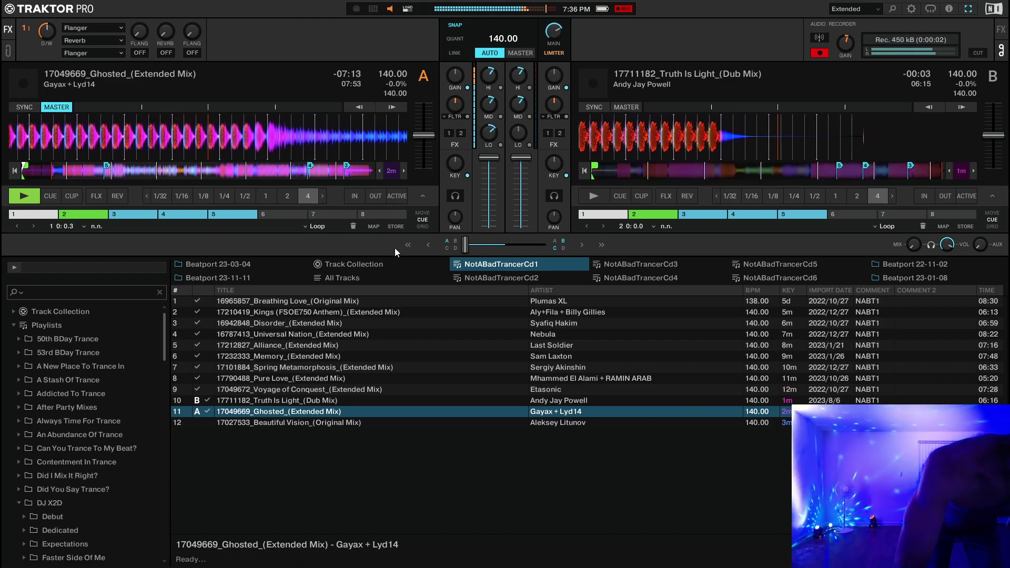
# Load Beautiful Vision (Original Mix) into deck B and sync it to deck A.
pyautogui.click(367, 425)
pyautogui.rightClick(366, 424)
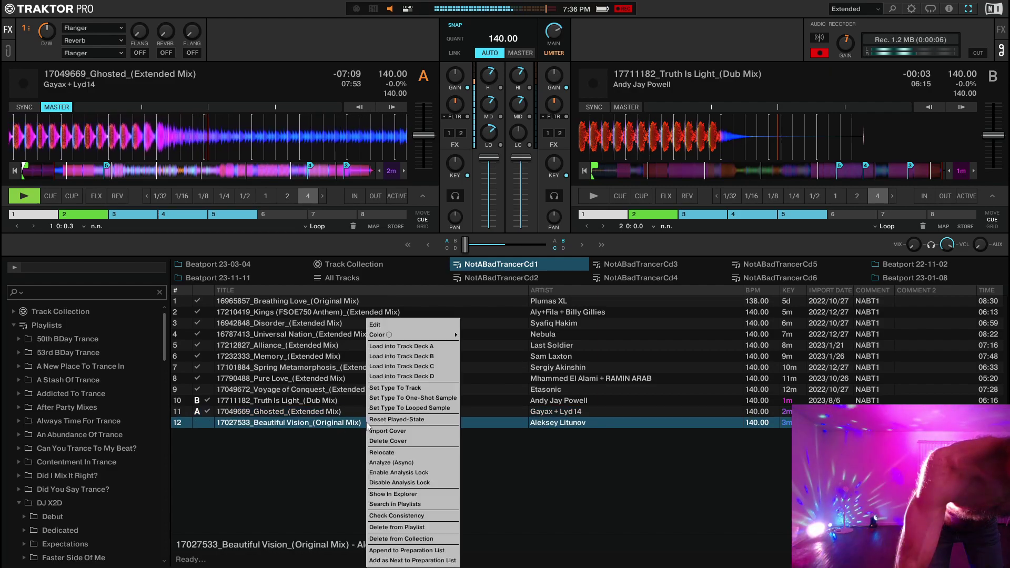
pyautogui.click(396, 357)
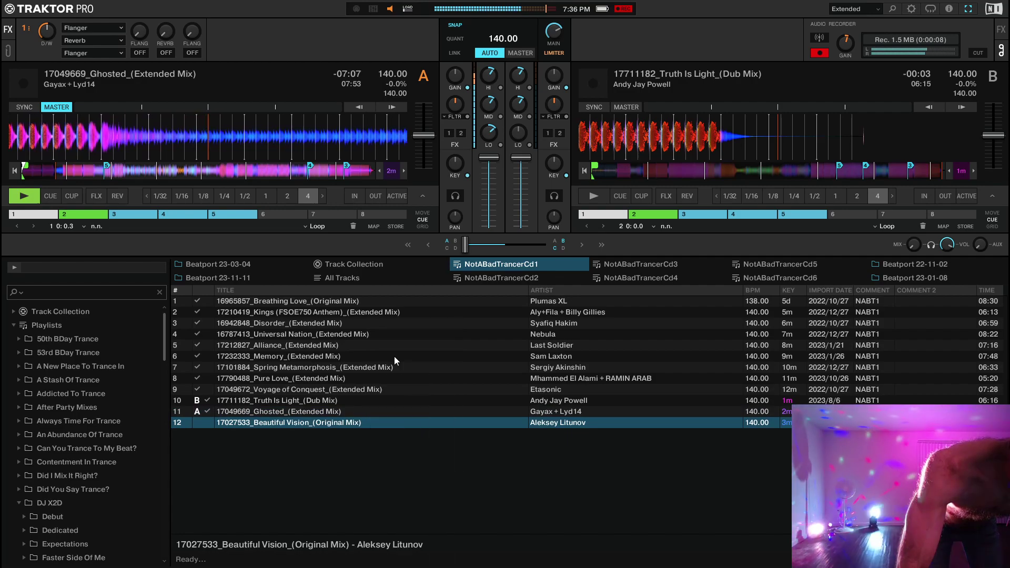
pyautogui.click(590, 107)
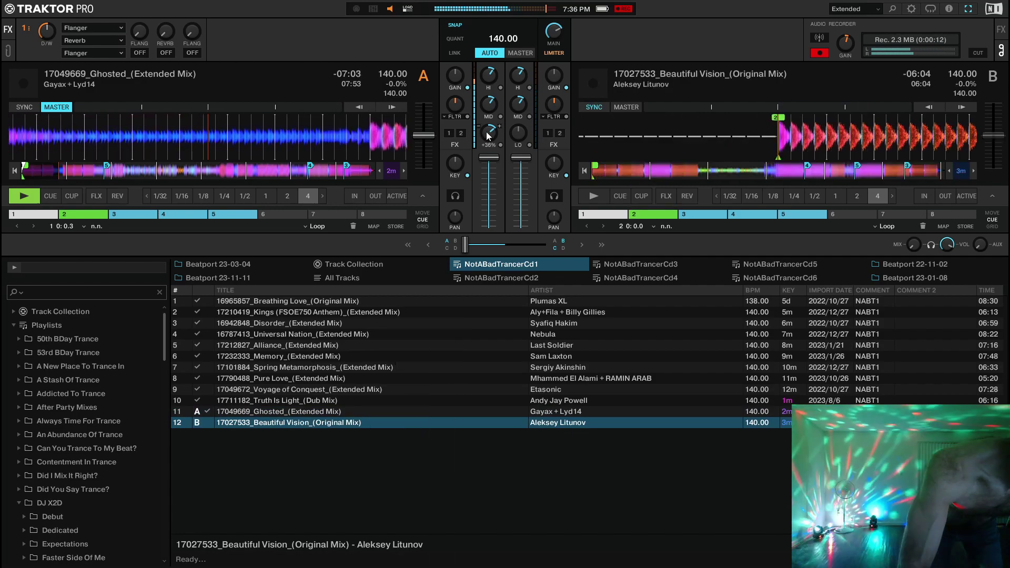
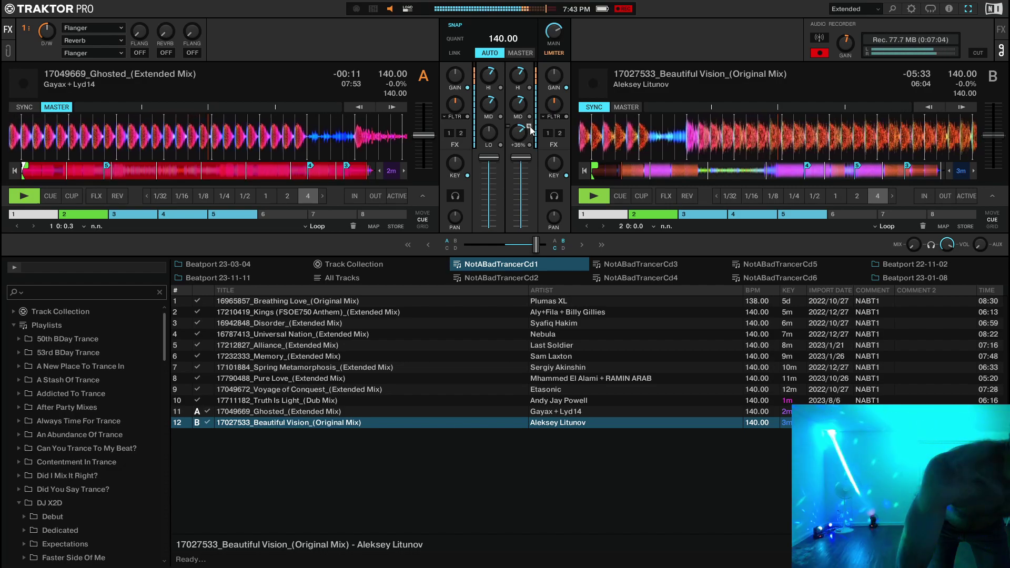
# Split the recording after the transition to Beautiful Vision, and stop recording near the end of that final track.
pyautogui.click(978, 53)
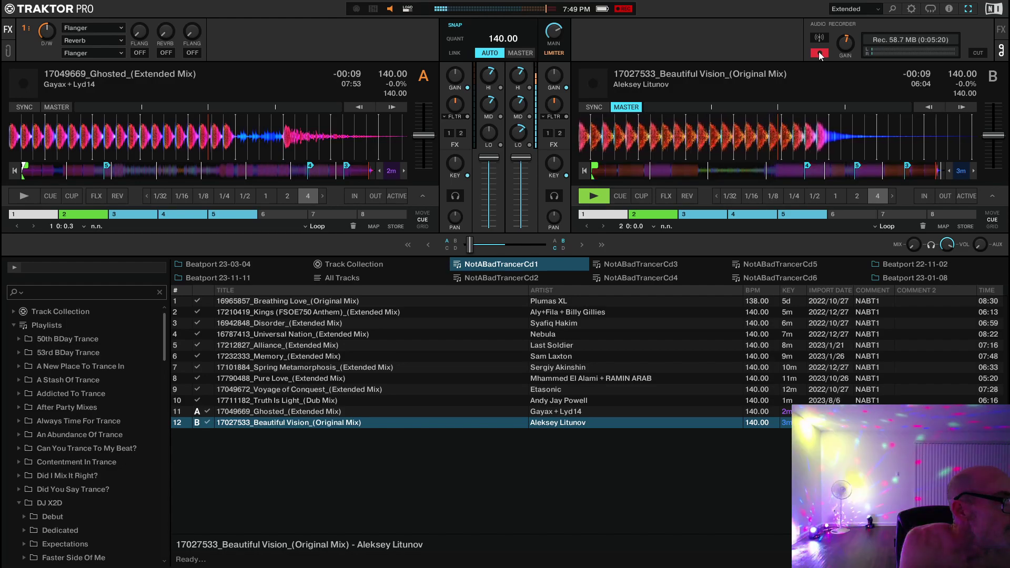
pyautogui.click(819, 53)
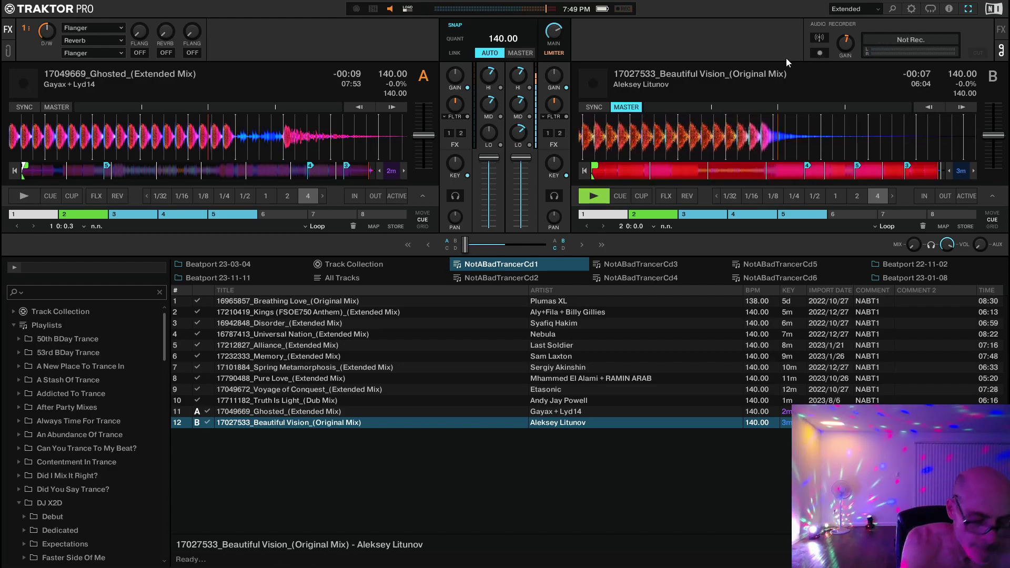